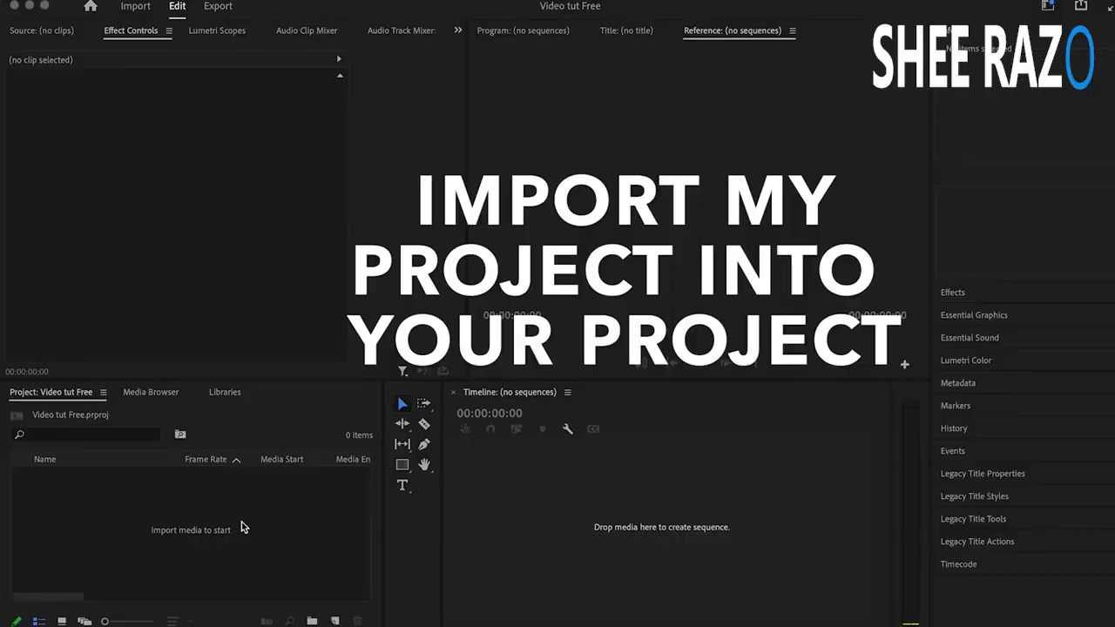
# Import the Free 48 Zoom Lens and Optical Transitions .prproj into its own folder, relinking missing media
pyautogui.rightClick(228, 508)
pyautogui.click(262, 454)
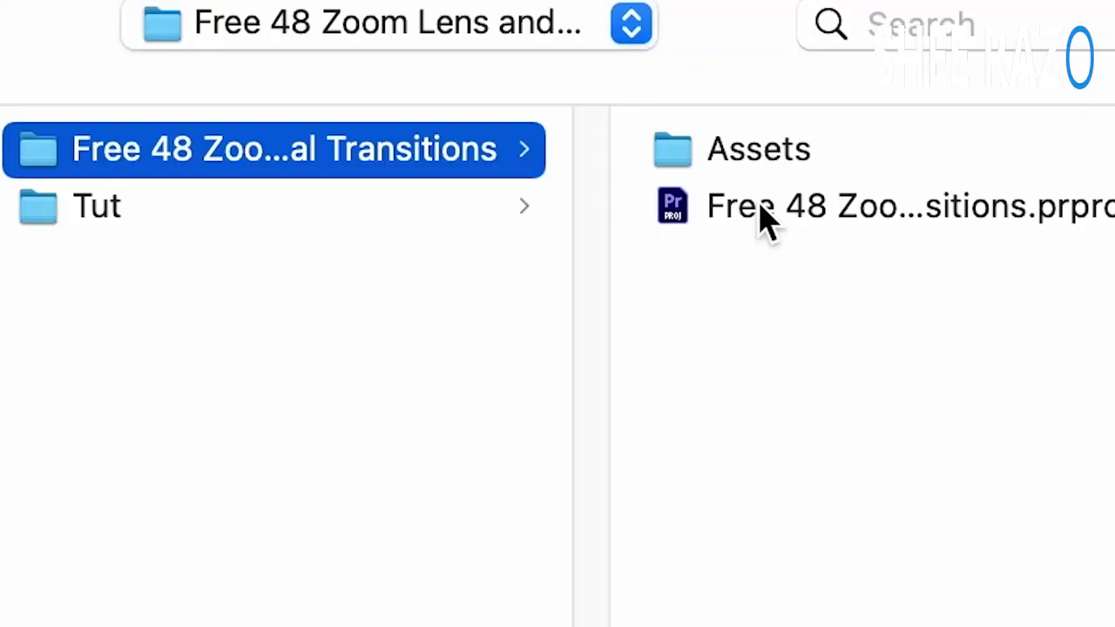
pyautogui.click(765, 218)
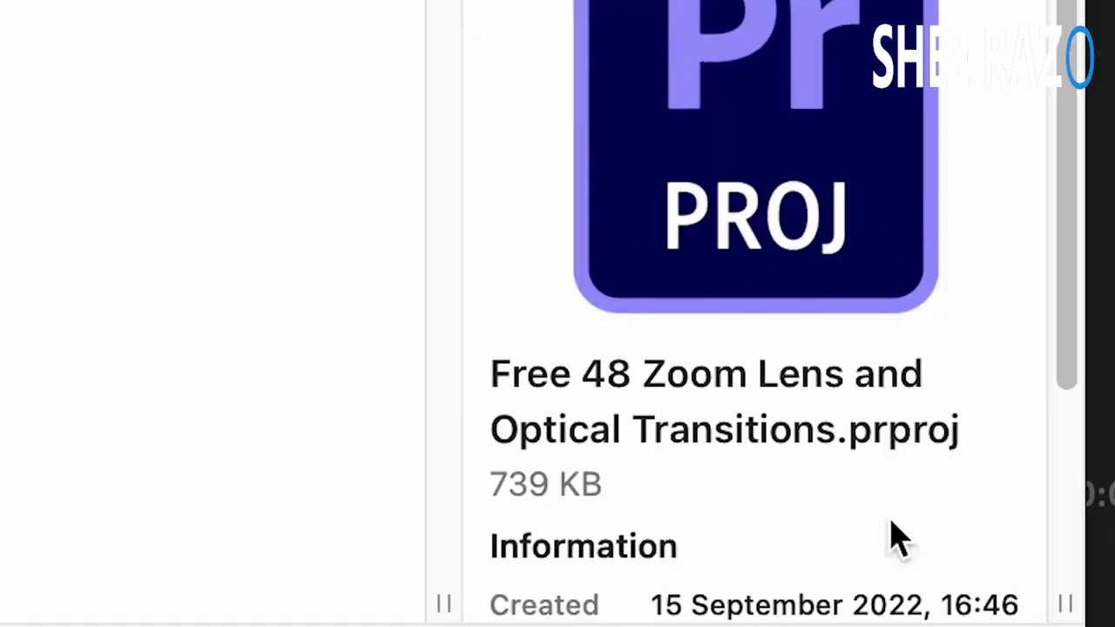
pyautogui.click(842, 514)
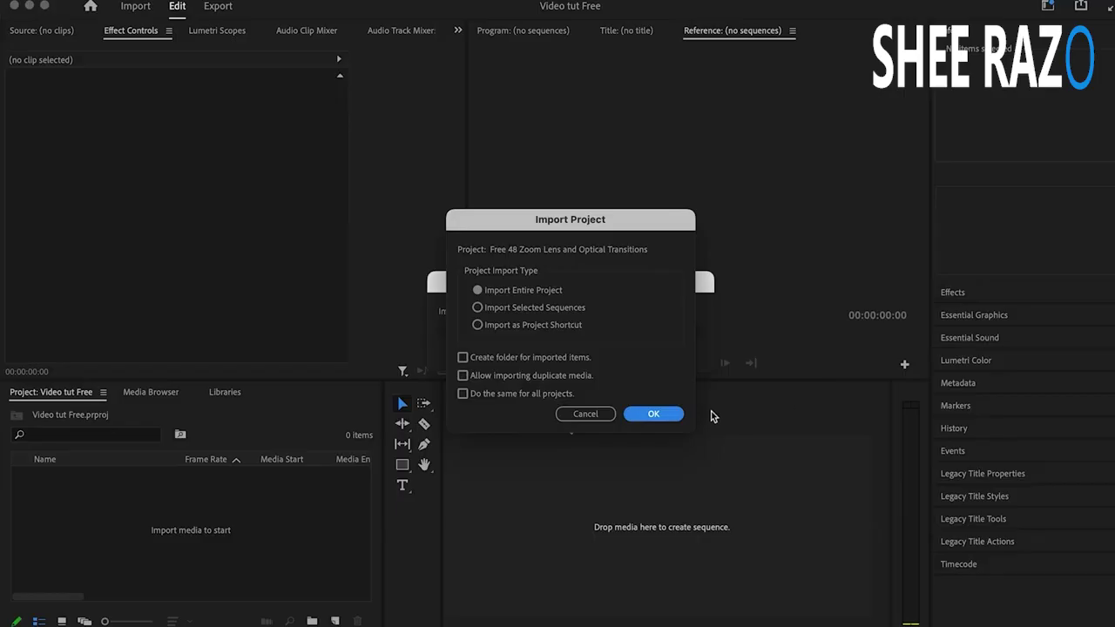
pyautogui.click(463, 359)
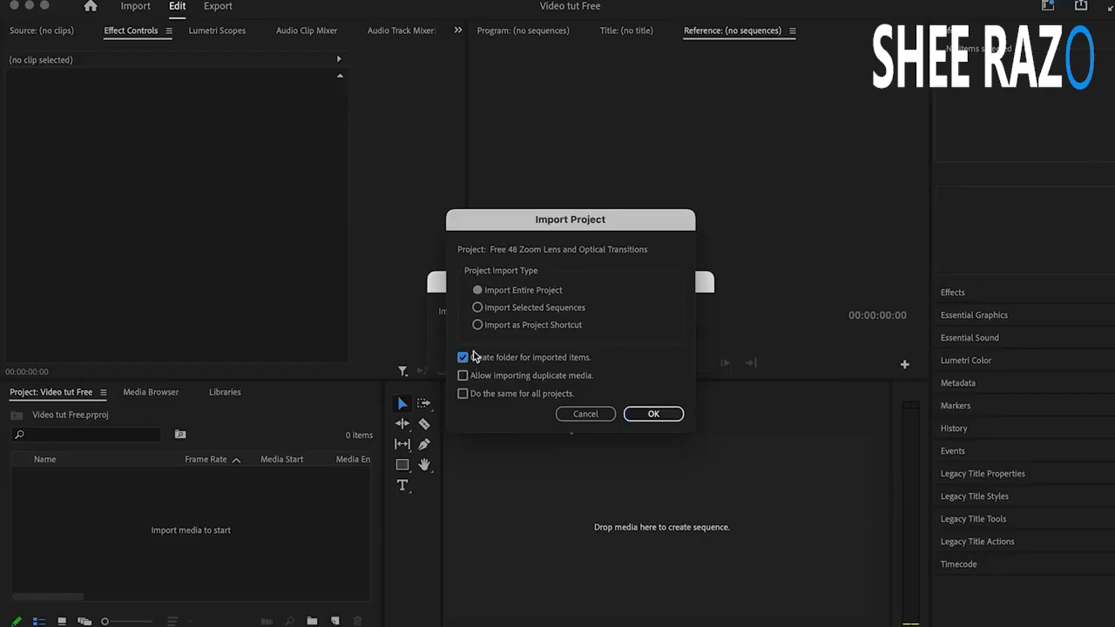
pyautogui.click(653, 414)
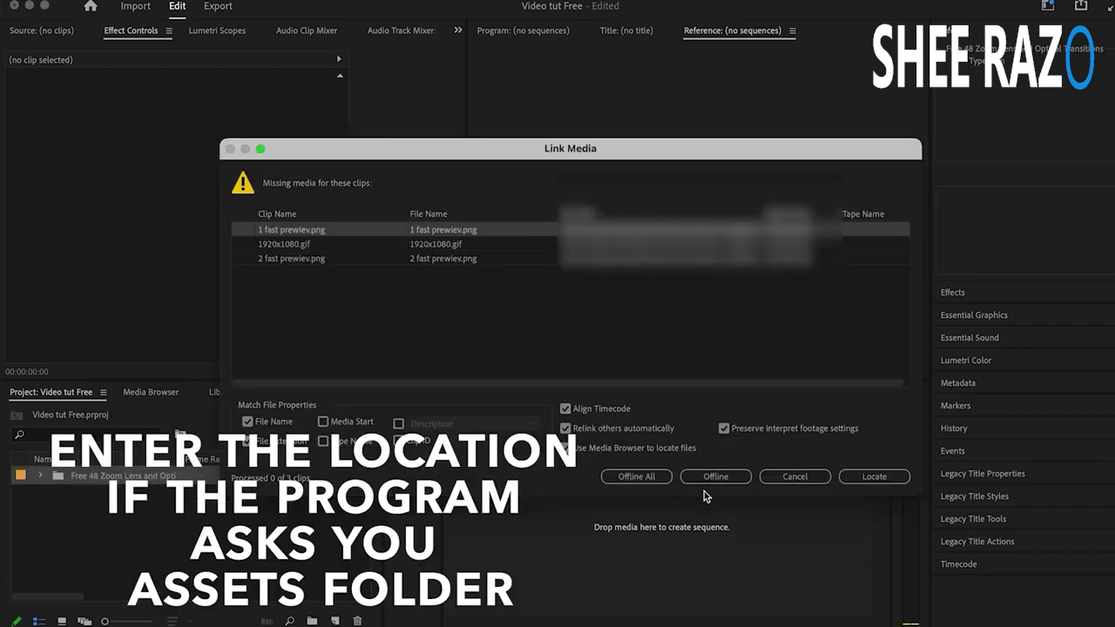
pyautogui.click(874, 479)
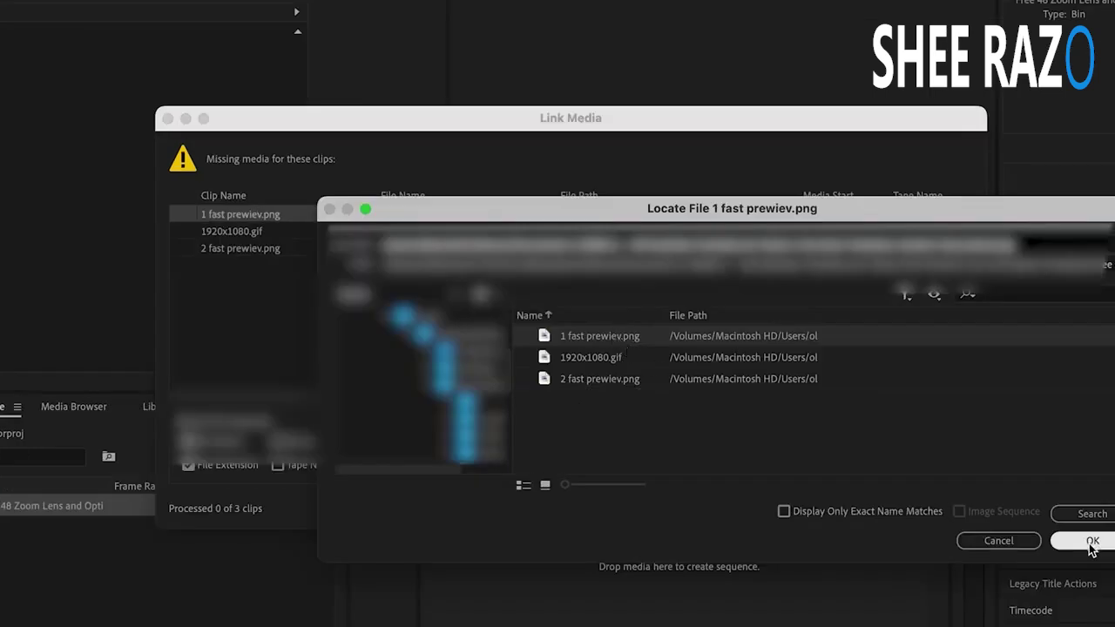
pyautogui.click(1077, 538)
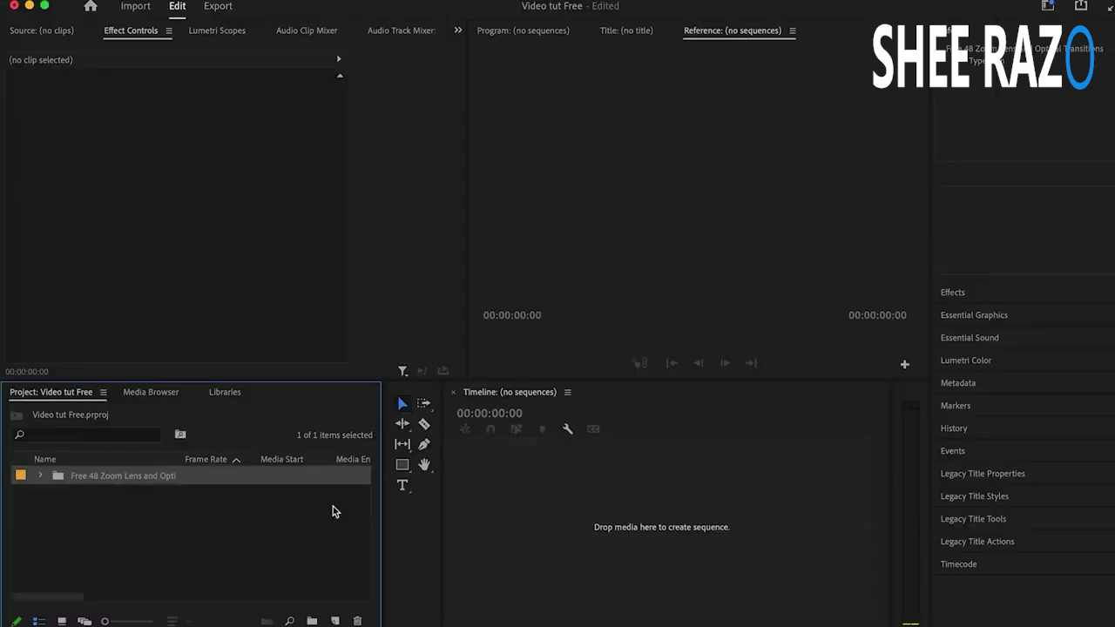
# Create a new bin named Raw in the Project panel
pyautogui.click(179, 520)
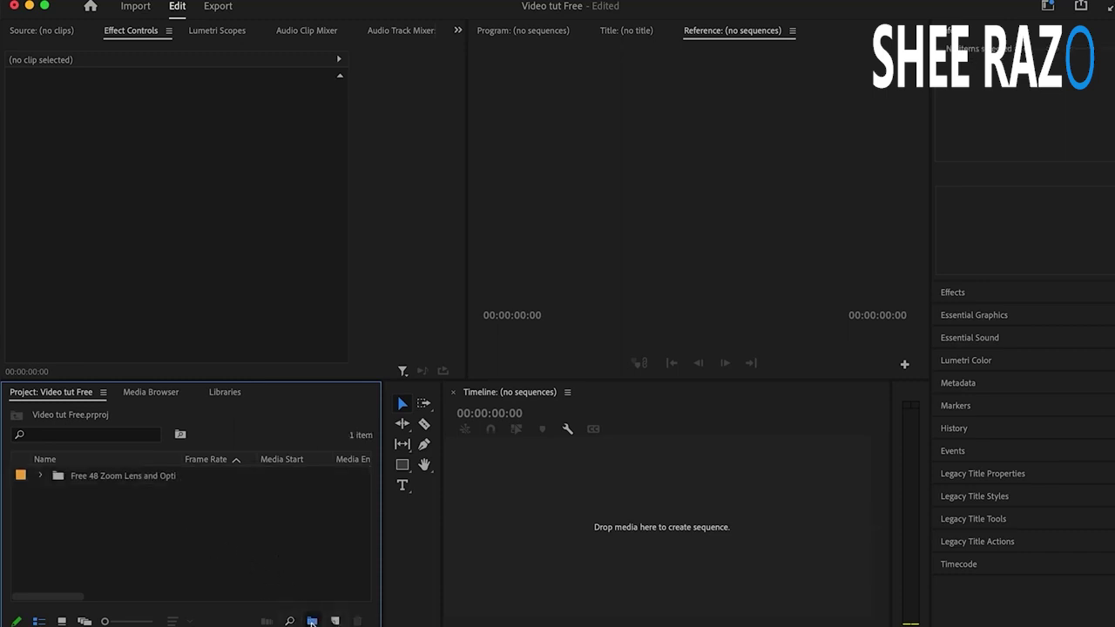
pyautogui.click(310, 617)
pyautogui.write('Raw')
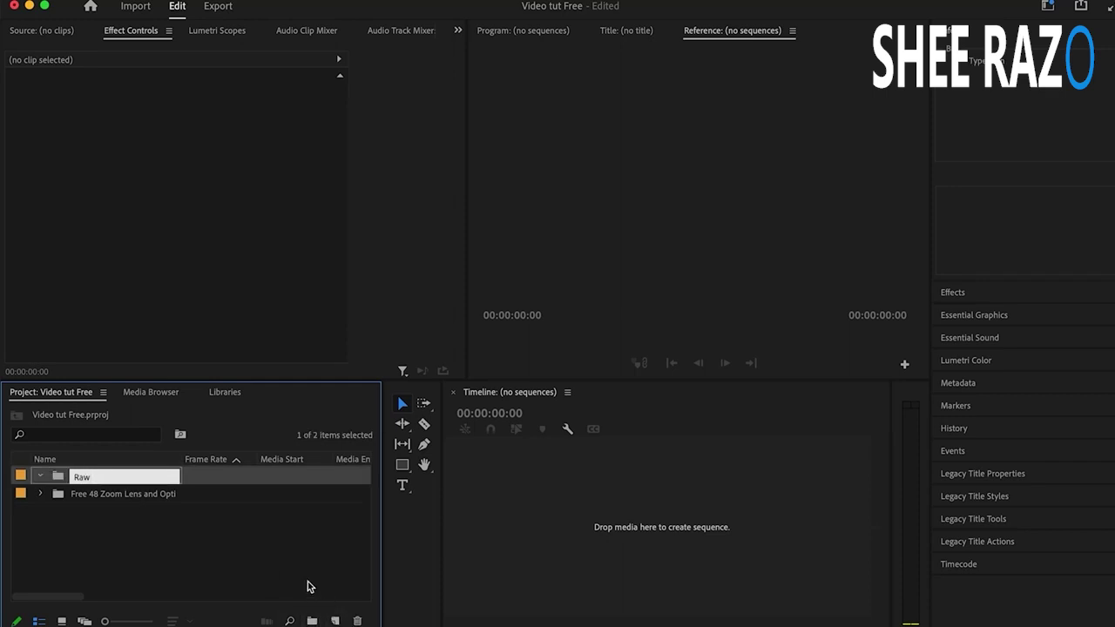
pyautogui.click(246, 551)
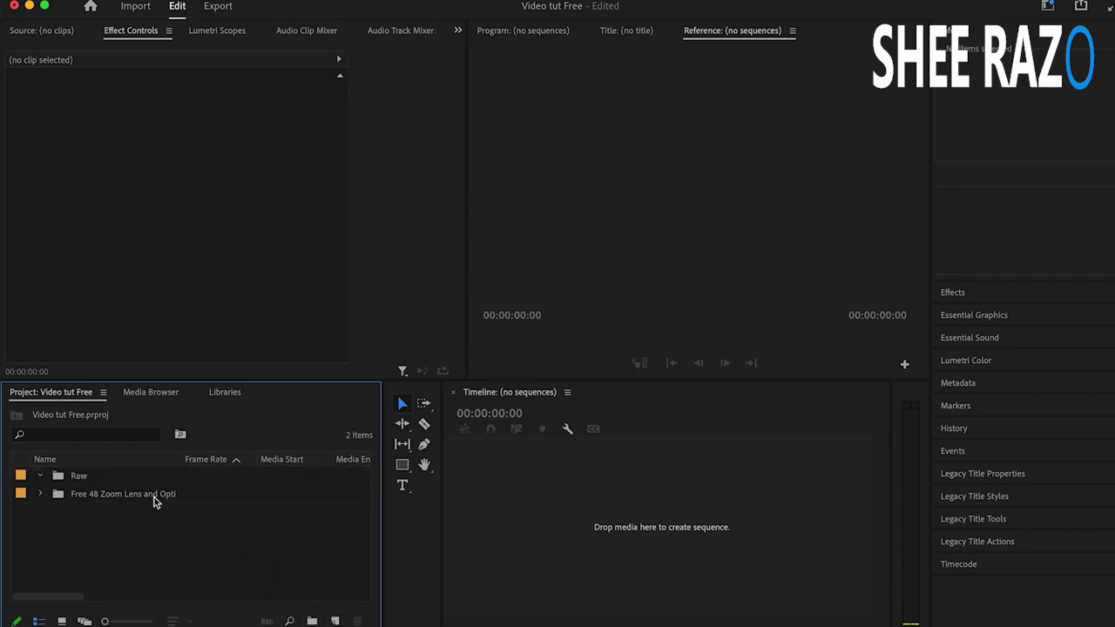
# Import the two landscape MP4 clips, including the pexels clip, into the Raw bin
pyautogui.doubleClick(78, 475)
pyautogui.rightClick(122, 484)
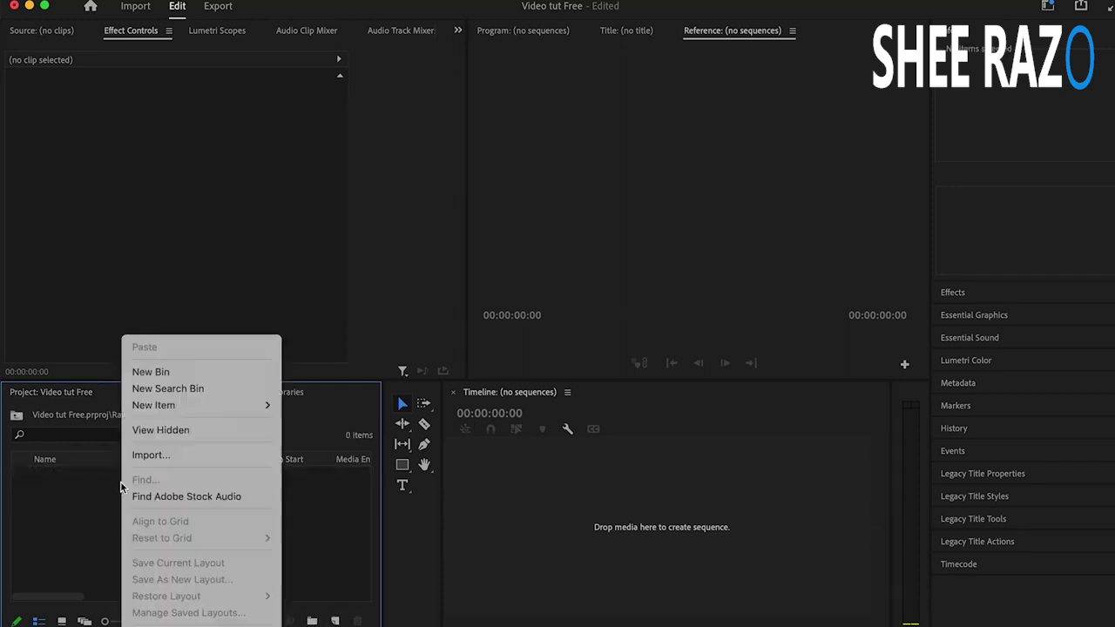
pyautogui.click(171, 455)
pyautogui.keyDown('shift'); pyautogui.click(472, 133); pyautogui.keyUp('shift')
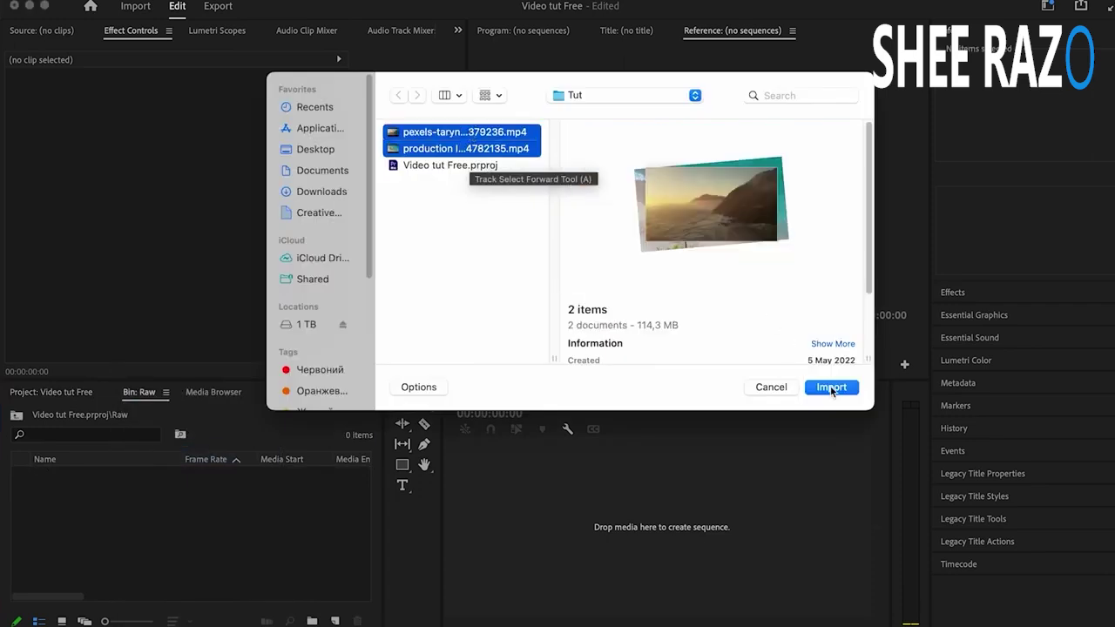
pyautogui.click(832, 389)
# Create a new sequence with a 1920x1080 frame size and name it 1920x1080
pyautogui.click(334, 620)
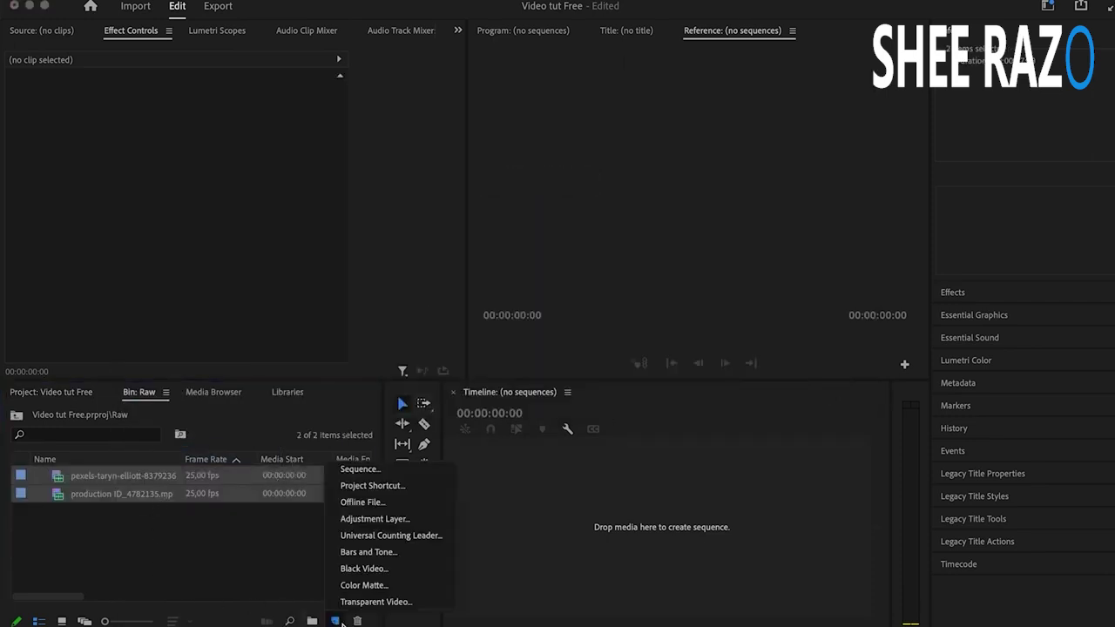
pyautogui.click(385, 472)
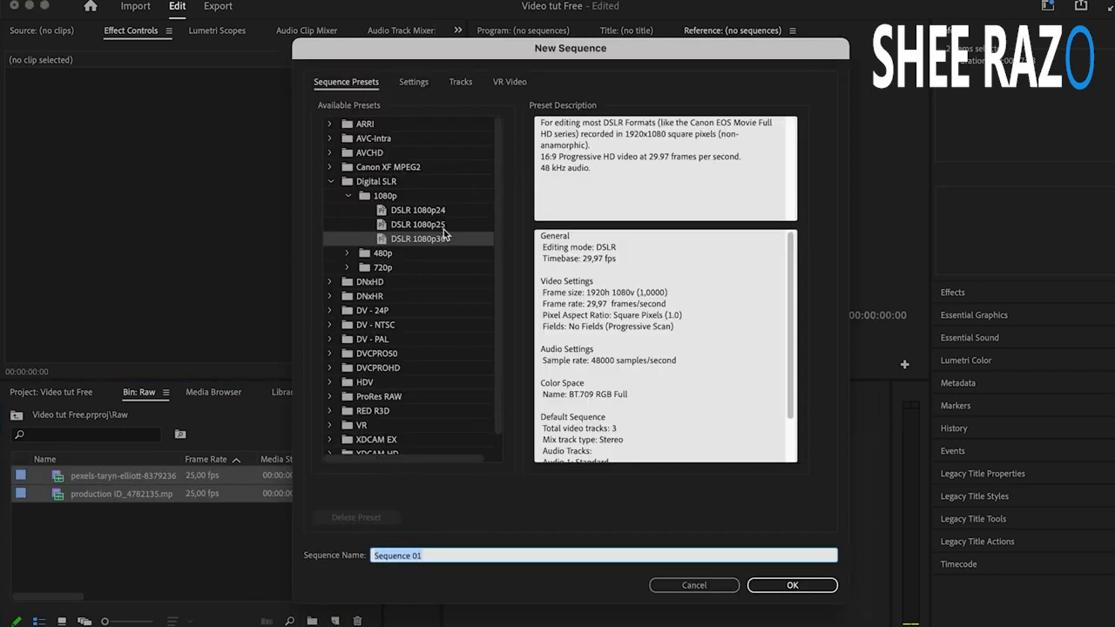
pyautogui.click(412, 81)
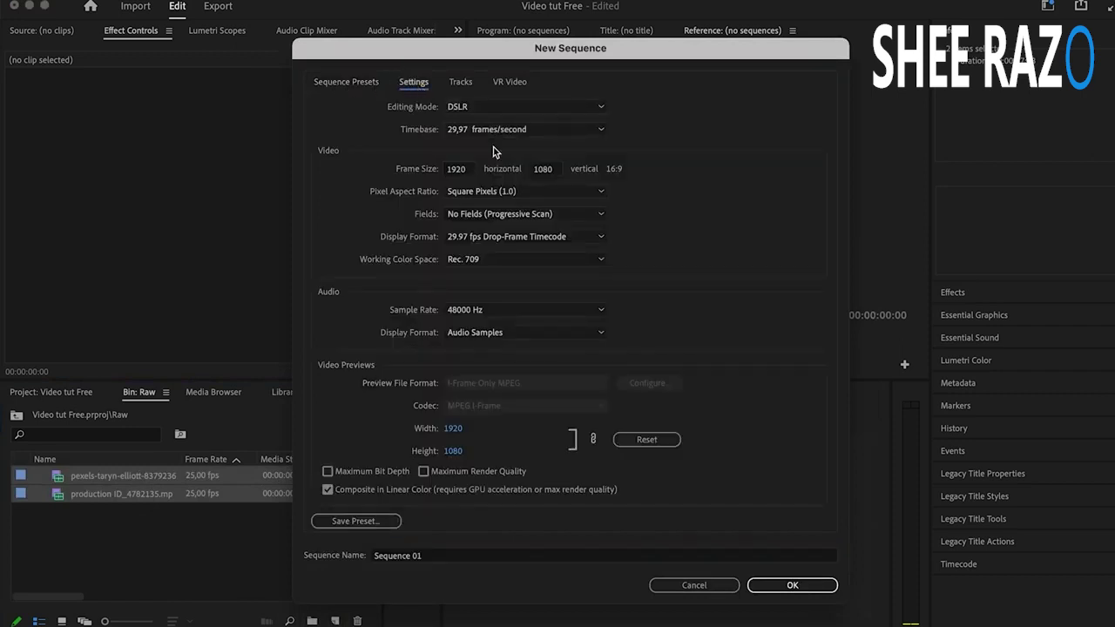
pyautogui.click(561, 172)
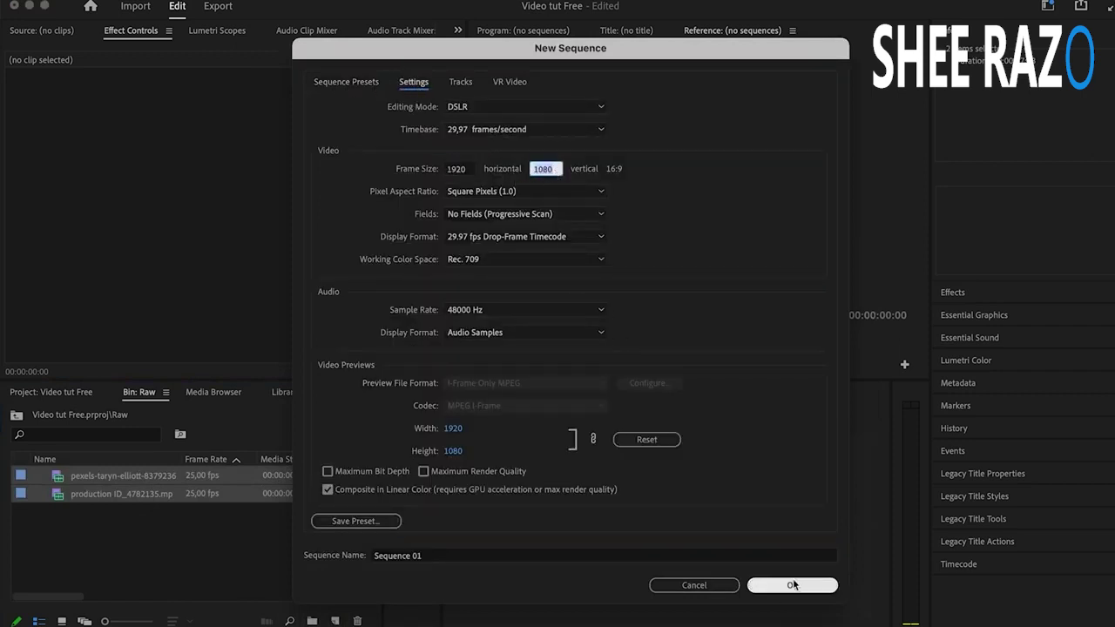
pyautogui.click(429, 555)
pyautogui.write('1920x1080')
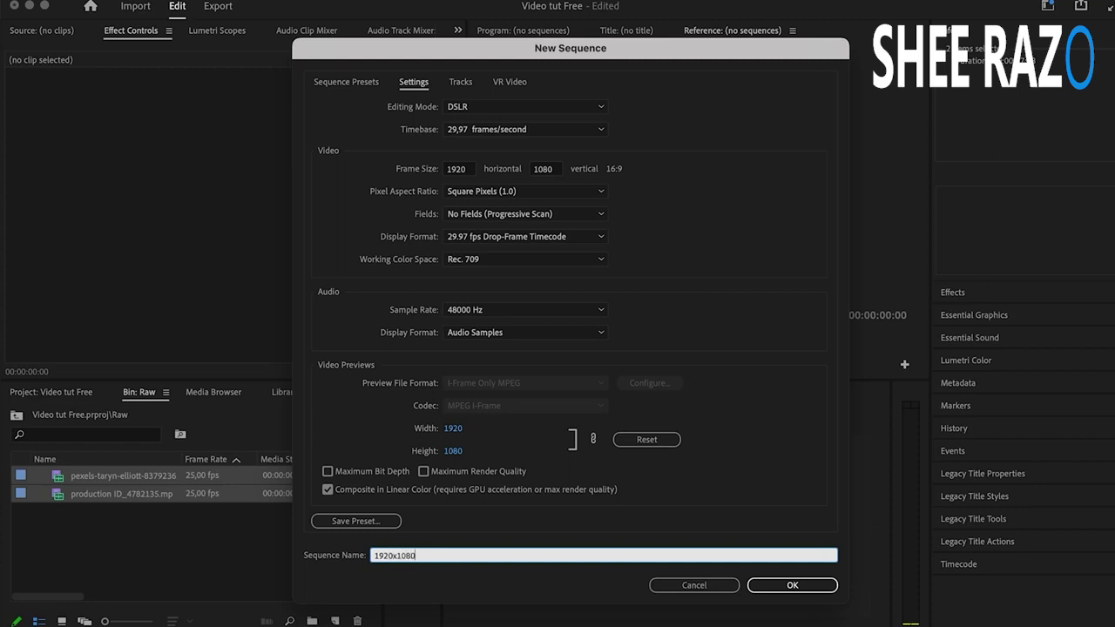
pyautogui.click(819, 586)
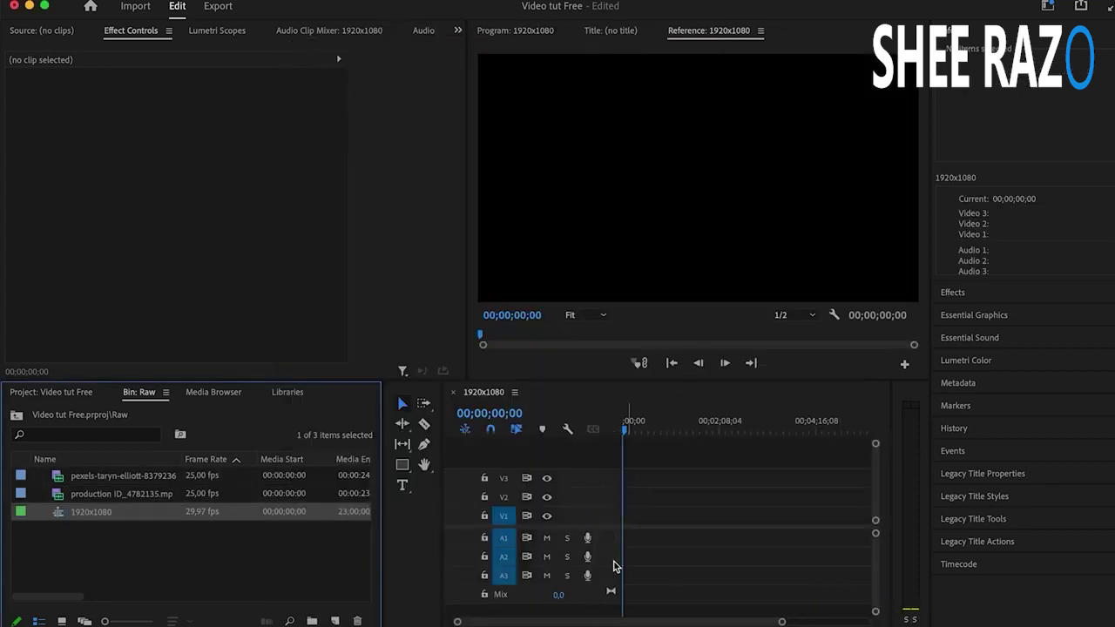
# Drop both Raw clips into the 1920x1080 sequence, keeping its existing settings
pyautogui.click(100, 494)
pyautogui.keyDown('shift'); pyautogui.click(108, 477); pyautogui.keyUp('shift')
pyautogui.moveTo(109, 477); pyautogui.dragTo(646, 520)
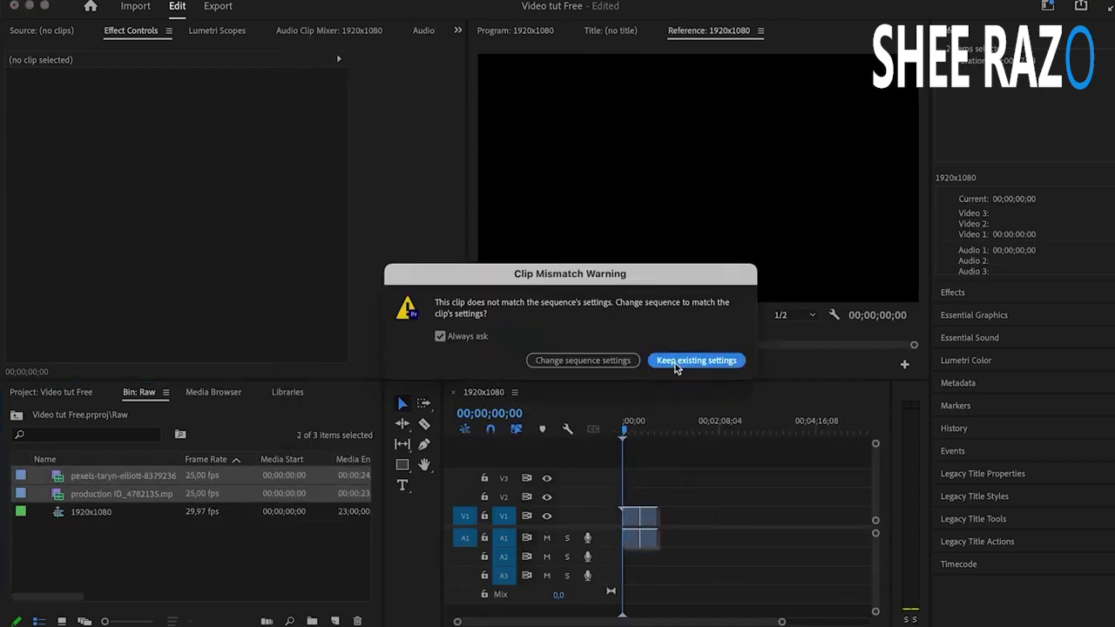
pyautogui.click(677, 360)
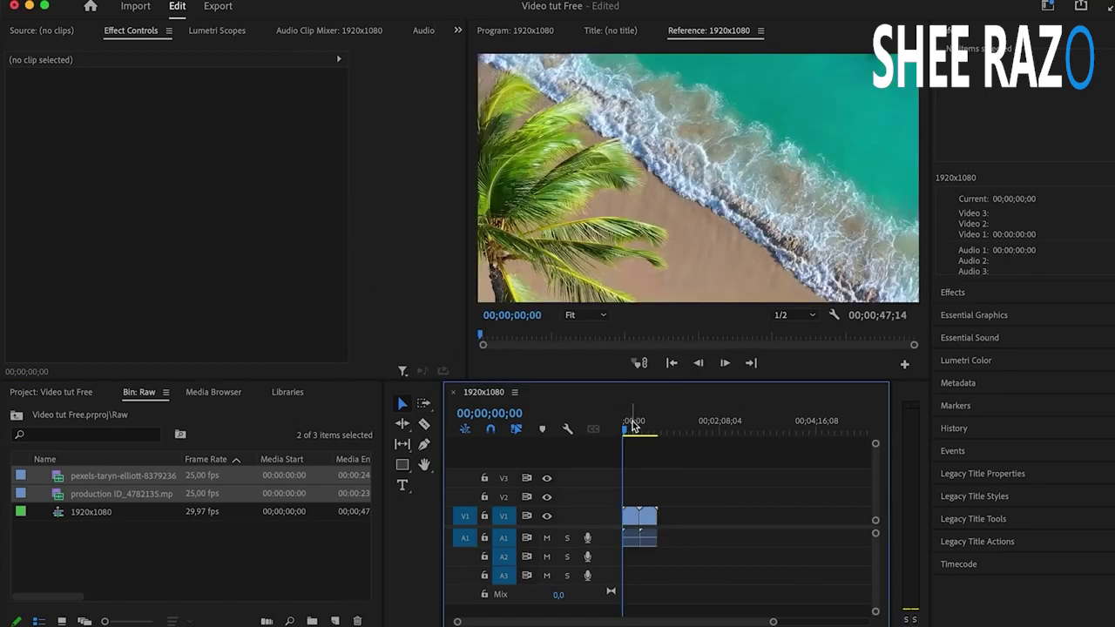
pyautogui.moveTo(632, 421); pyautogui.dragTo(627, 421)
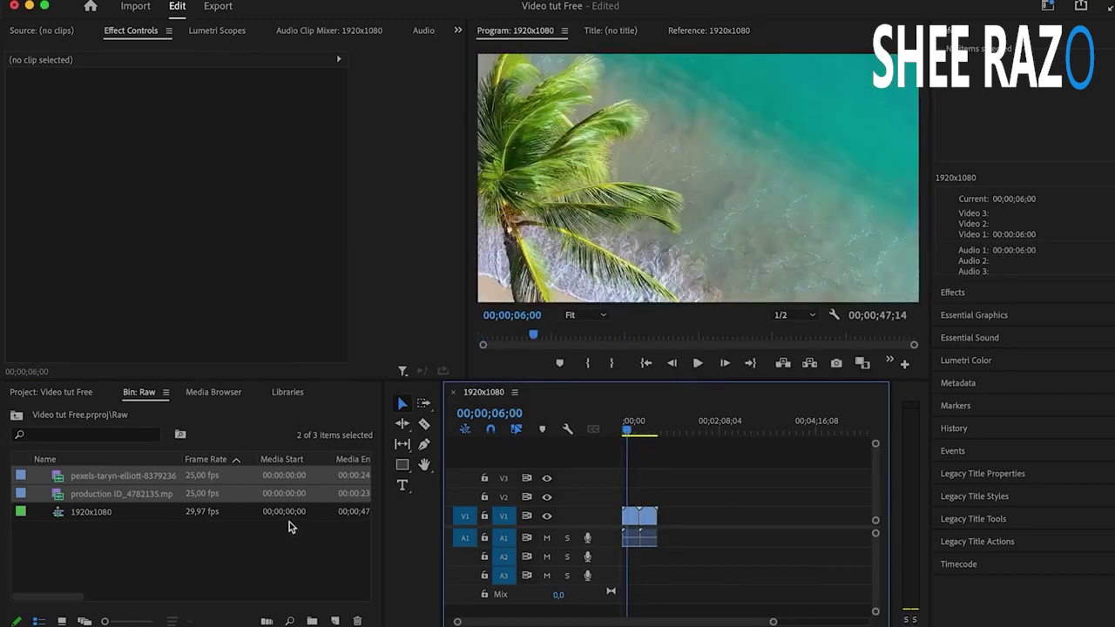
# Widen the Raw bin to show more columns and select the 1920x1080 sequence
pyautogui.moveTo(383, 505); pyautogui.dragTo(553, 506)
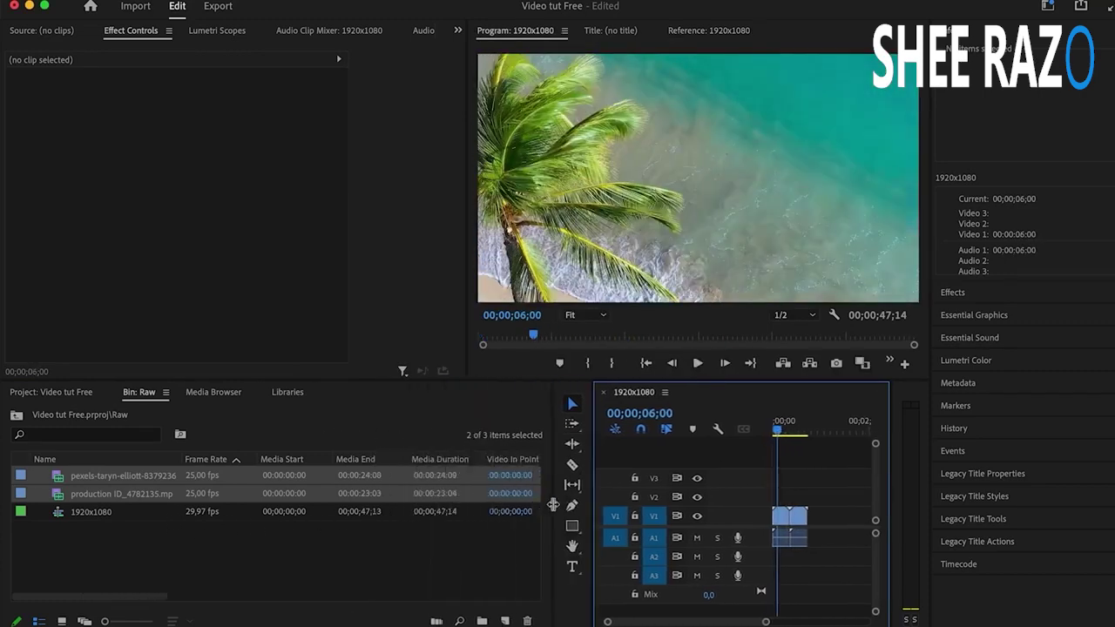
pyautogui.click(126, 586)
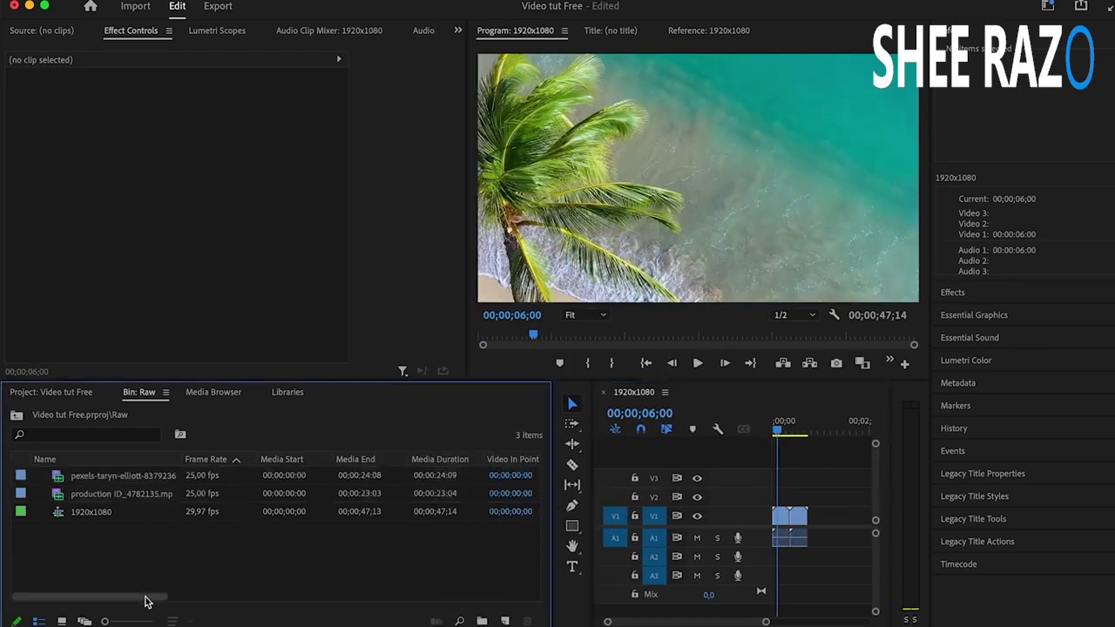
pyautogui.moveTo(149, 597); pyautogui.dragTo(333, 602)
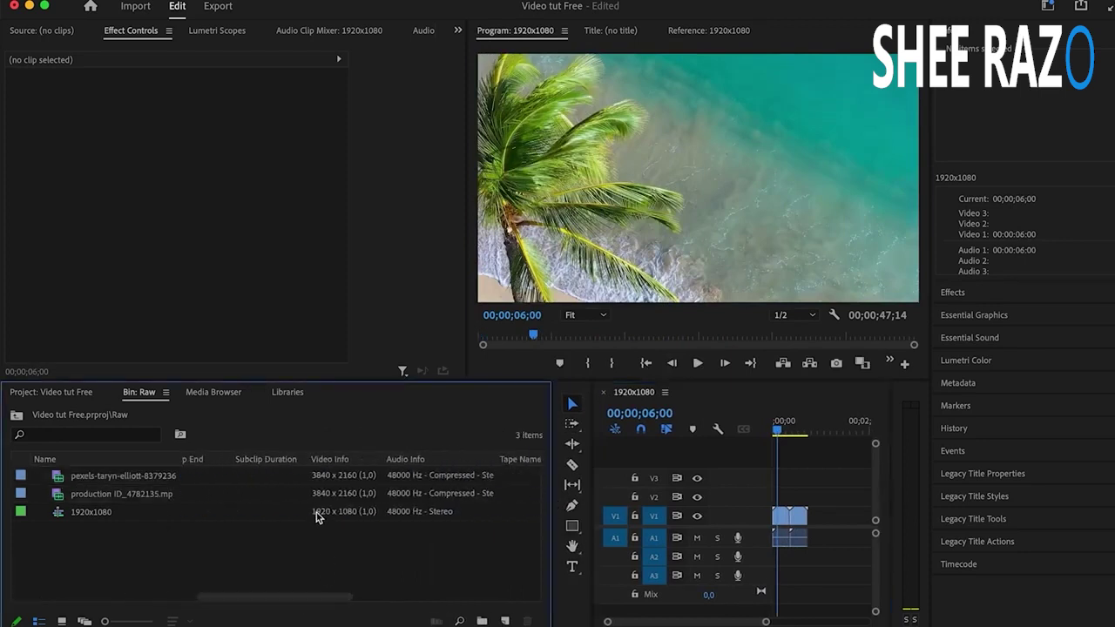
pyautogui.click(313, 516)
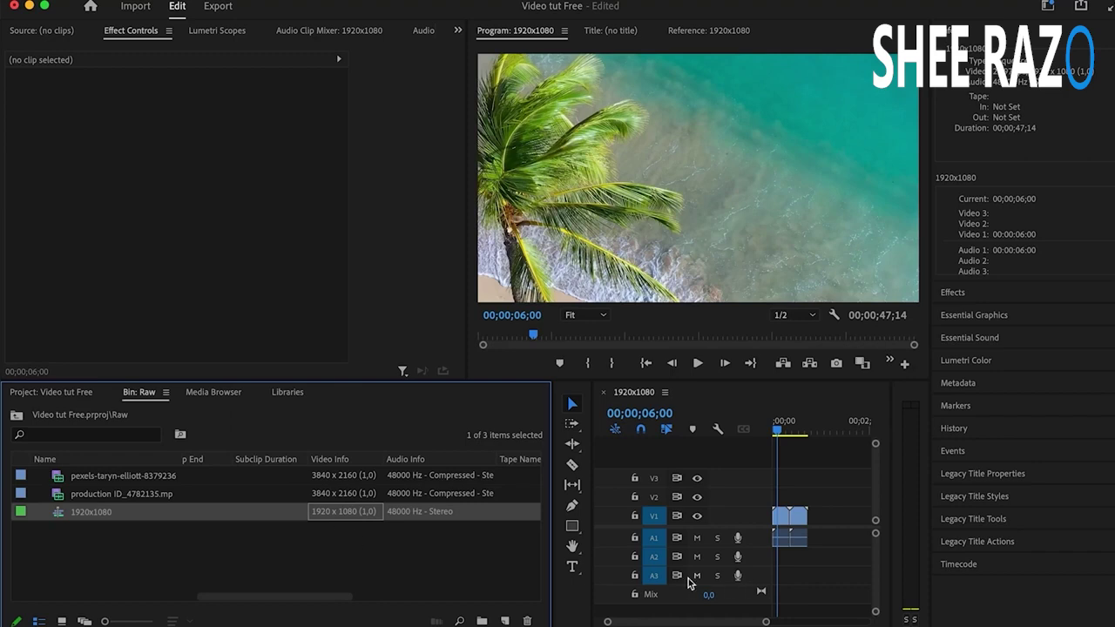
# In Effect Controls, scale the palm clip to 56% and the cliff clip to 58%
pyautogui.click(788, 523)
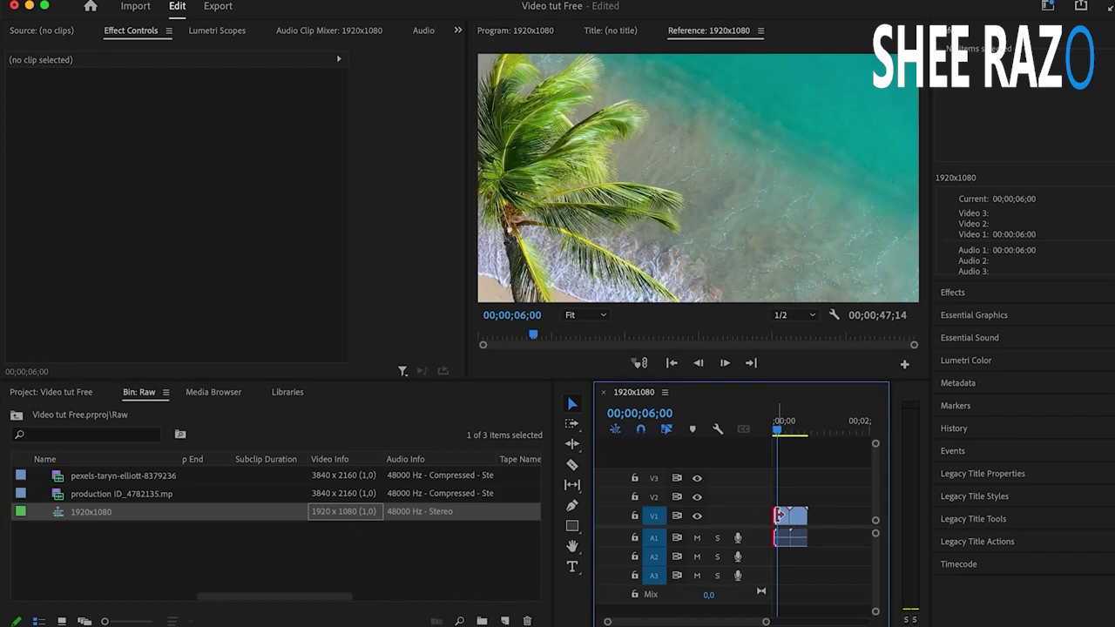
pyautogui.click(786, 515)
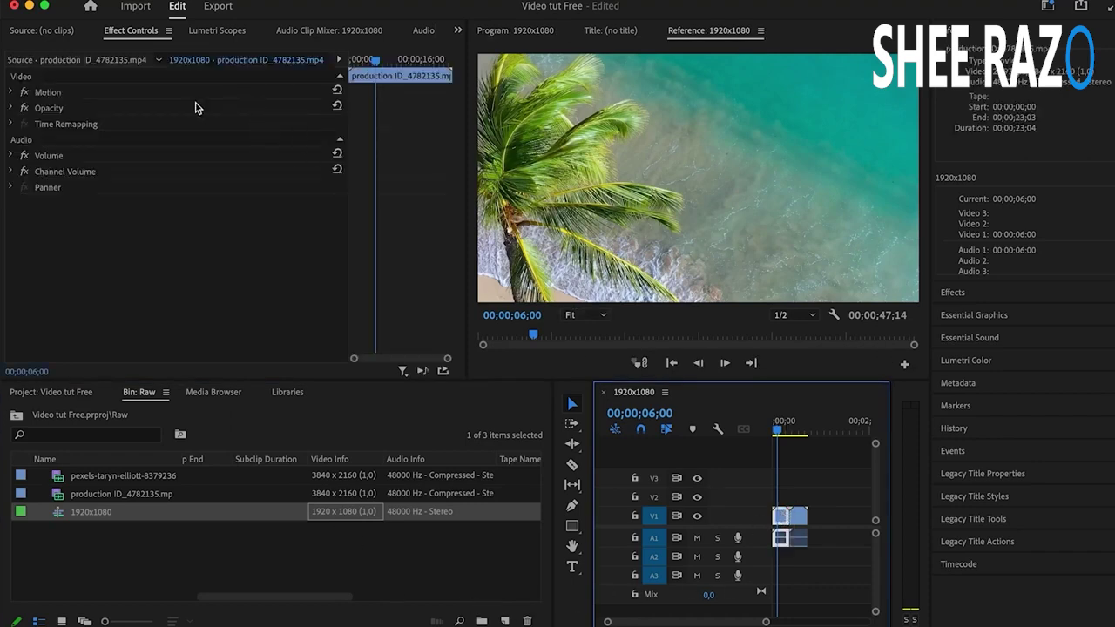
pyautogui.click(12, 92)
pyautogui.click(11, 92)
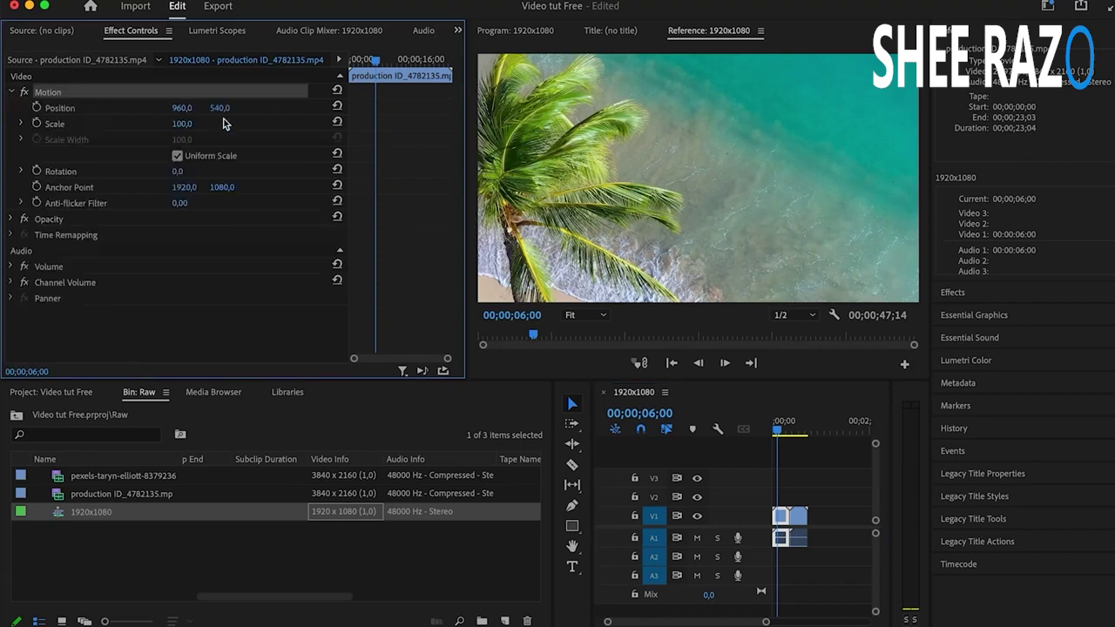
pyautogui.moveTo(183, 124); pyautogui.dragTo(192, 123)
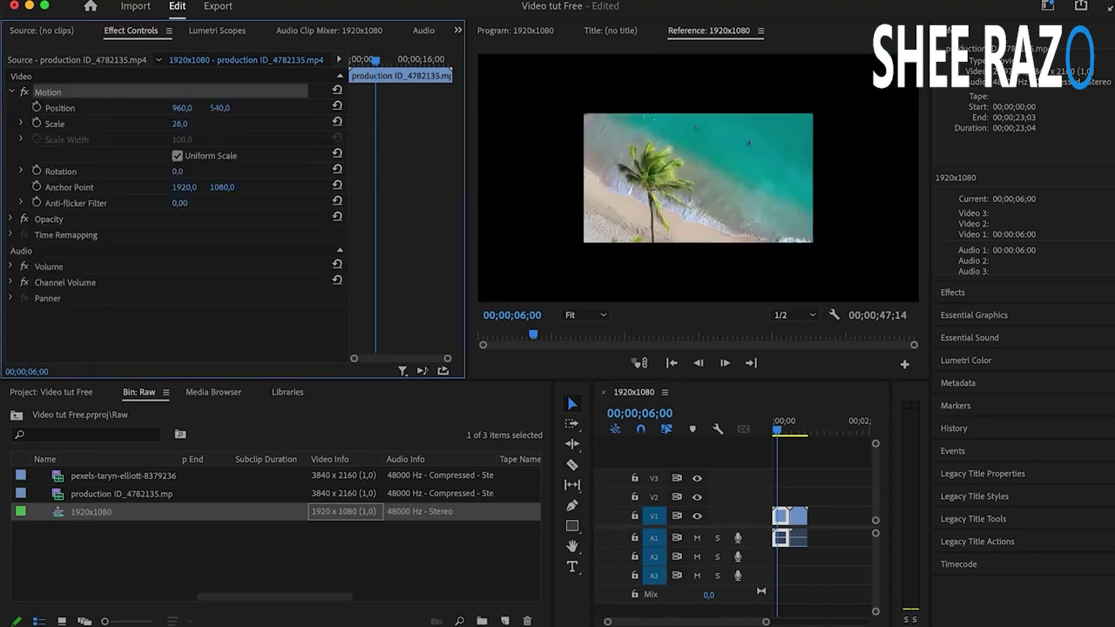
pyautogui.click(793, 421)
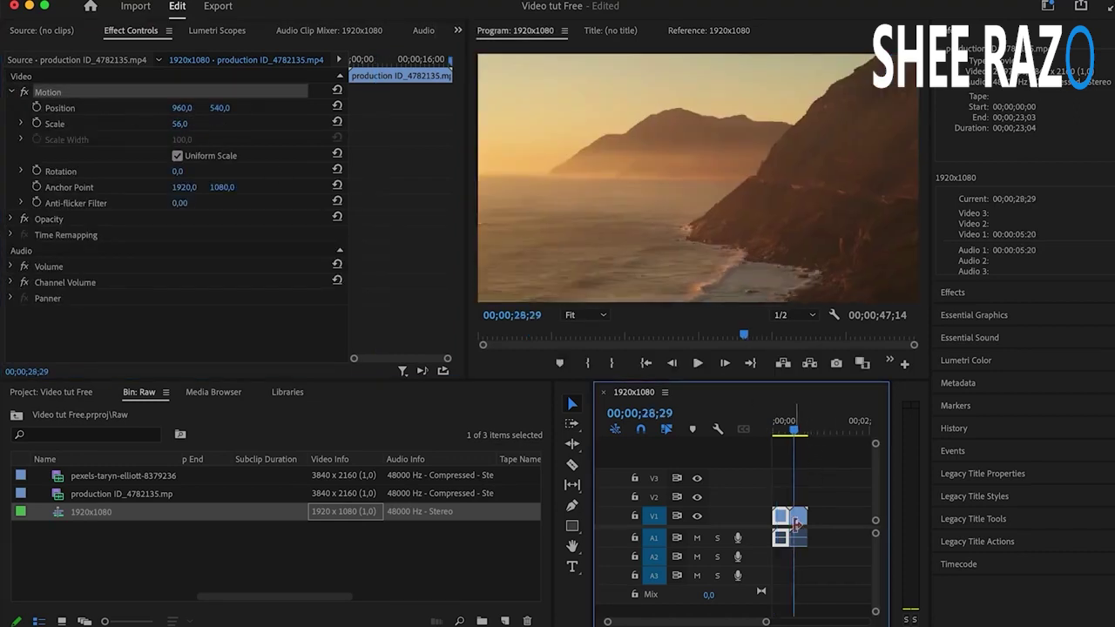
pyautogui.moveTo(181, 124); pyautogui.dragTo(148, 123)
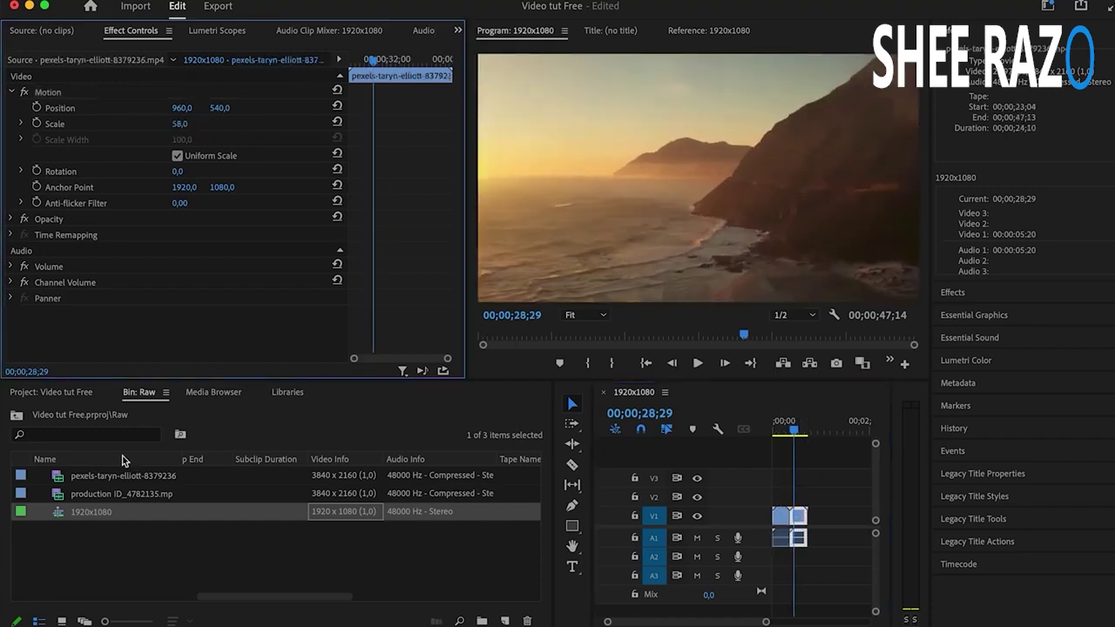
# Return to the Project panel and narrow it to give the timeline more room
pyautogui.click(83, 393)
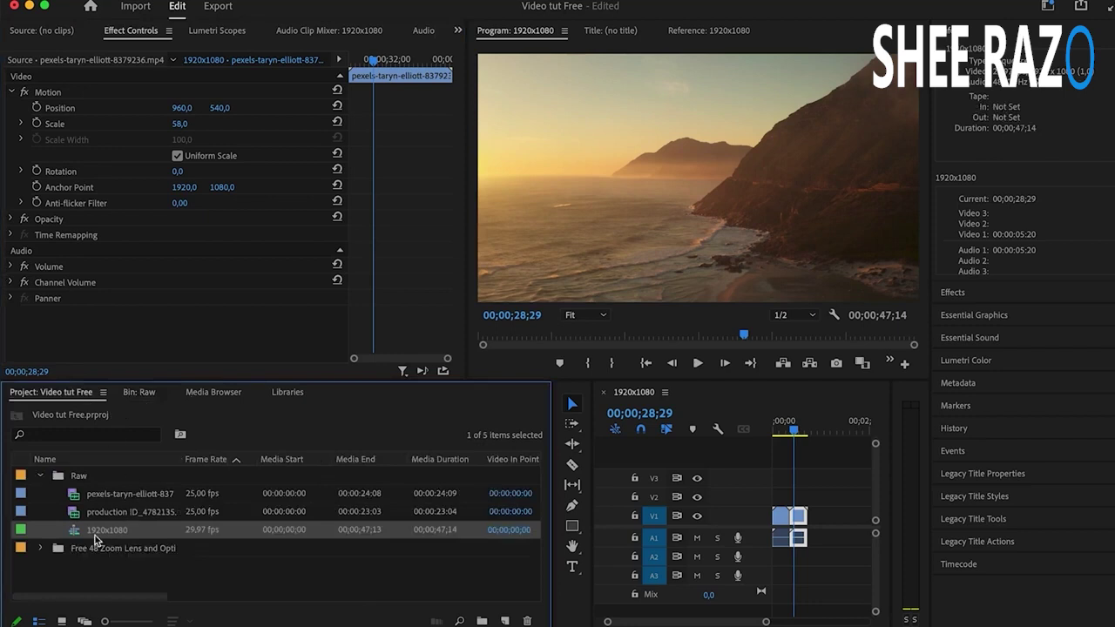
pyautogui.click(44, 477)
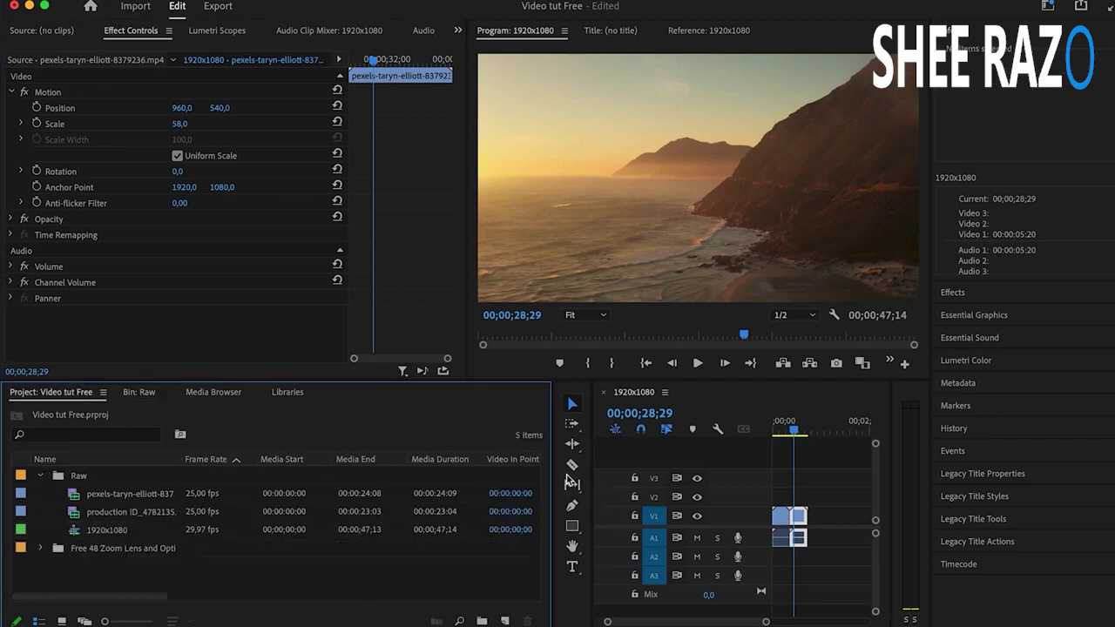
pyautogui.moveTo(553, 470); pyautogui.dragTo(385, 470)
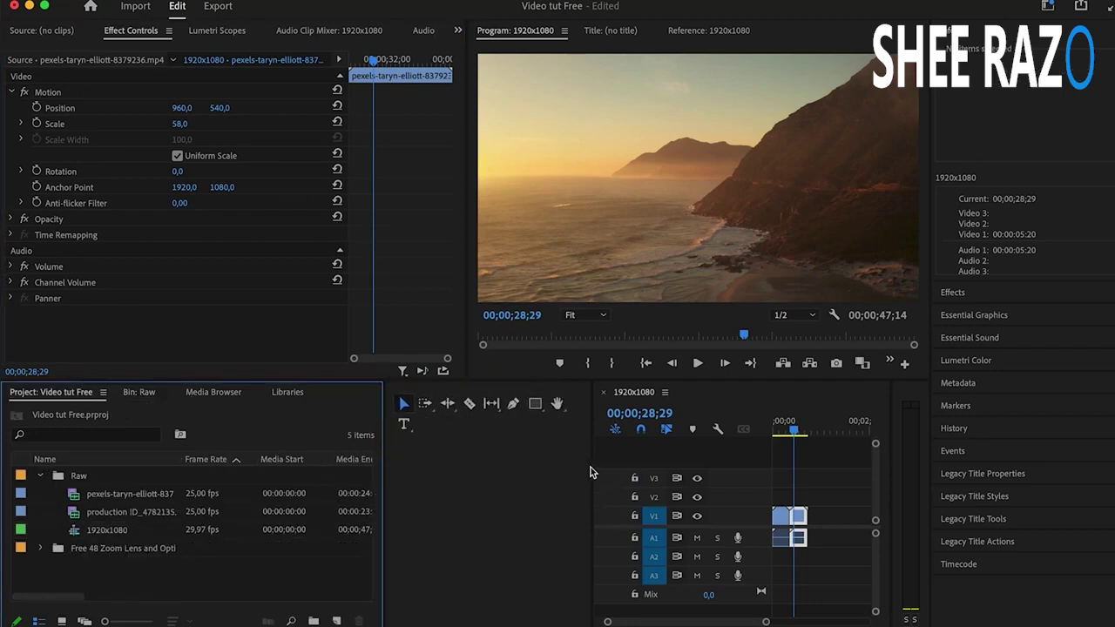
pyautogui.moveTo(594, 470); pyautogui.dragTo(397, 466)
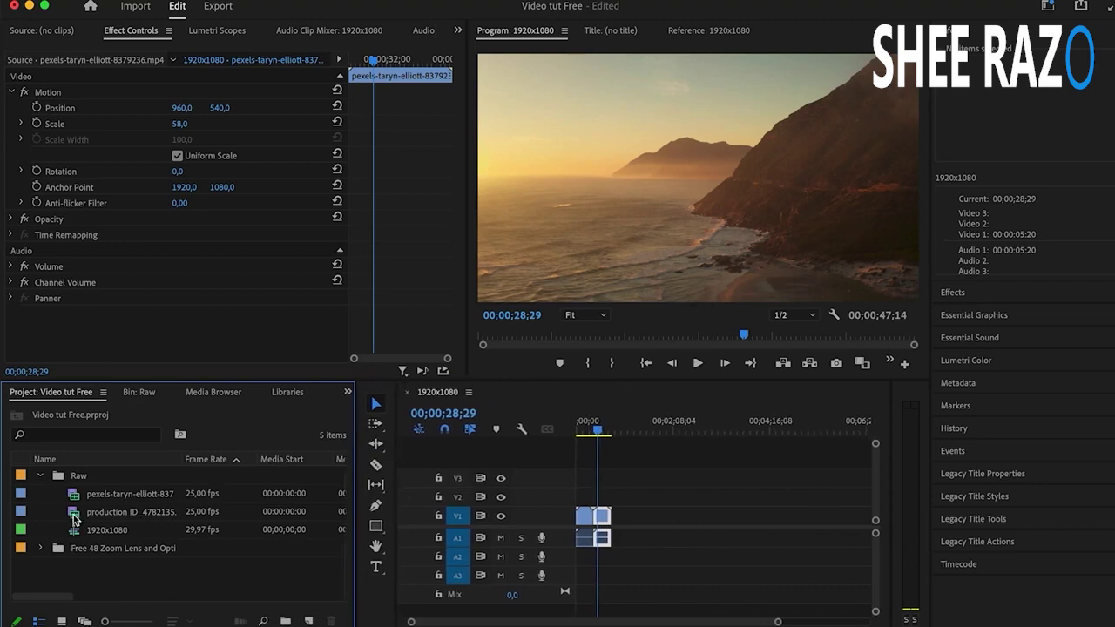
# Collapse Raw and expand the zoom pack down through 02 Finals to Zoom Transitions
pyautogui.click(41, 477)
pyautogui.click(40, 494)
pyautogui.click(57, 512)
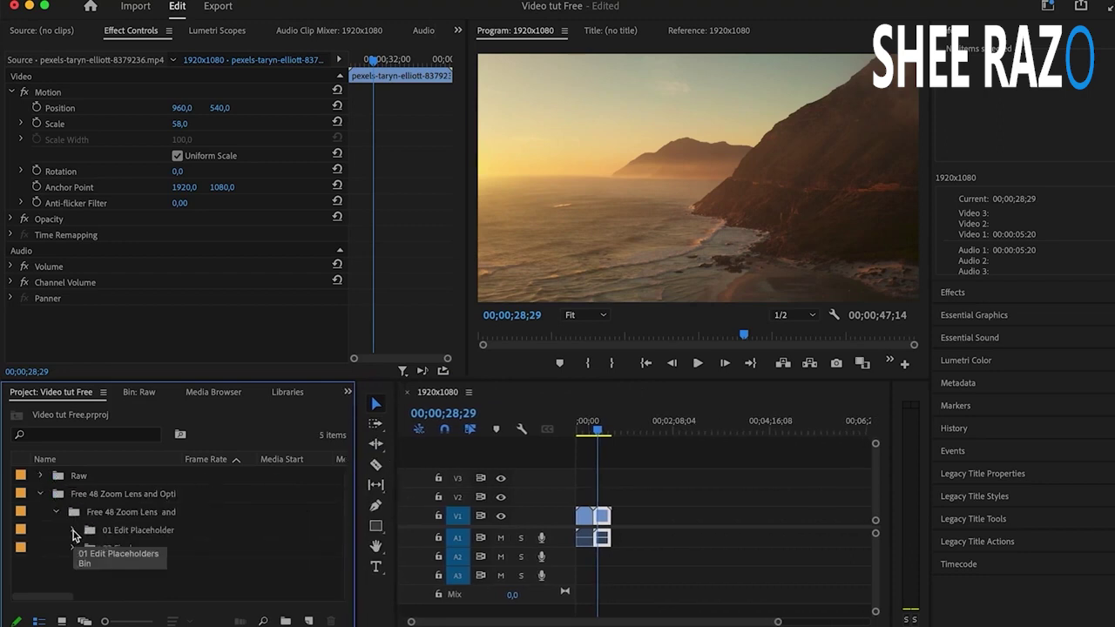
pyautogui.click(72, 548)
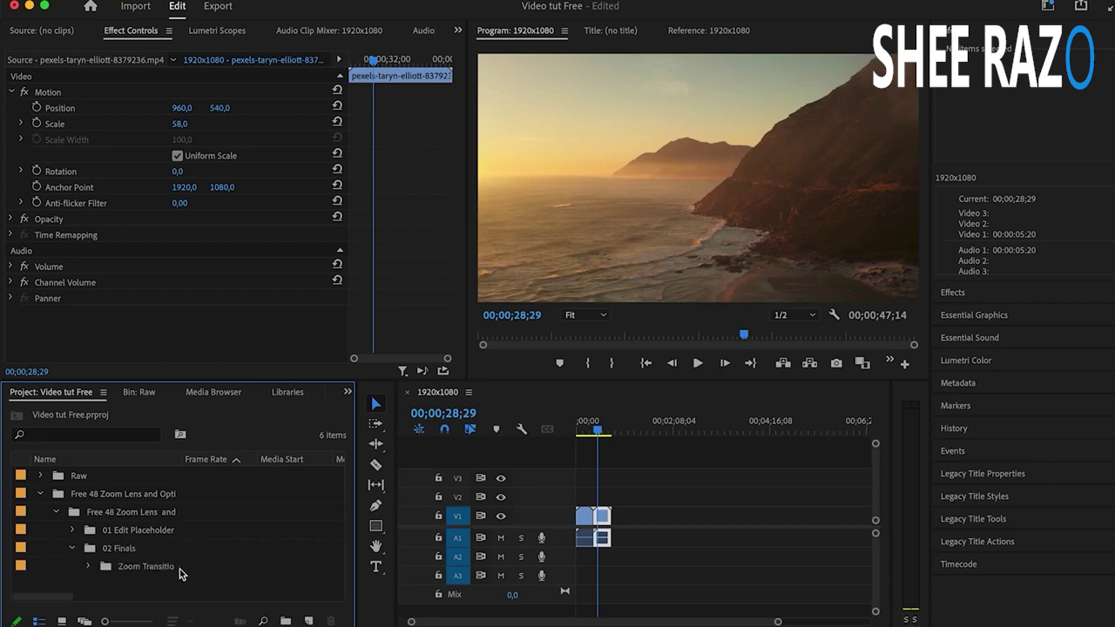
pyautogui.click(88, 566)
# Expand the 1. Scale zoom folder and select the 1. Scale zoom IN sequence
pyautogui.scroll(-1, 206, 574)
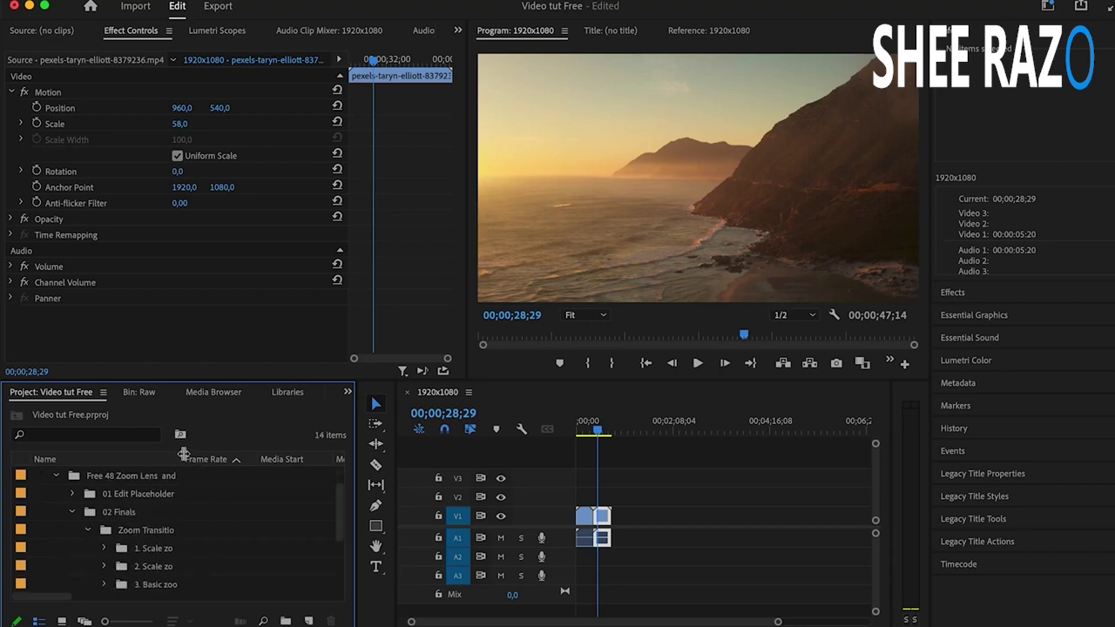
pyautogui.moveTo(181, 459); pyautogui.dragTo(301, 459)
pyautogui.scroll(-2, 233, 578)
pyautogui.scroll(-2, 233, 578)
pyautogui.scroll(2, 209, 568)
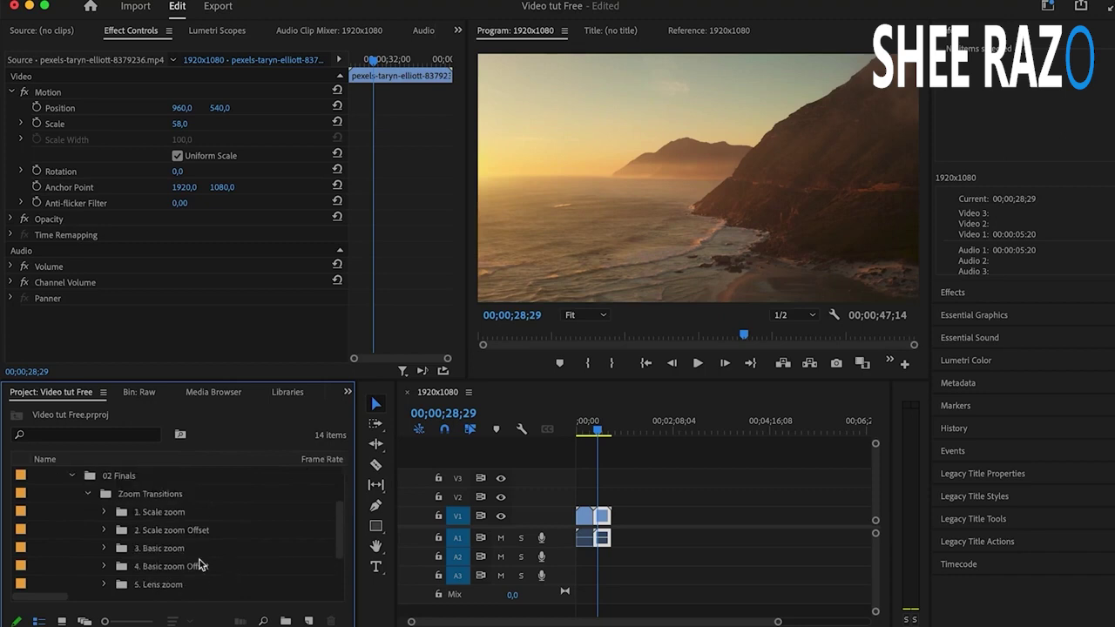
pyautogui.click(104, 512)
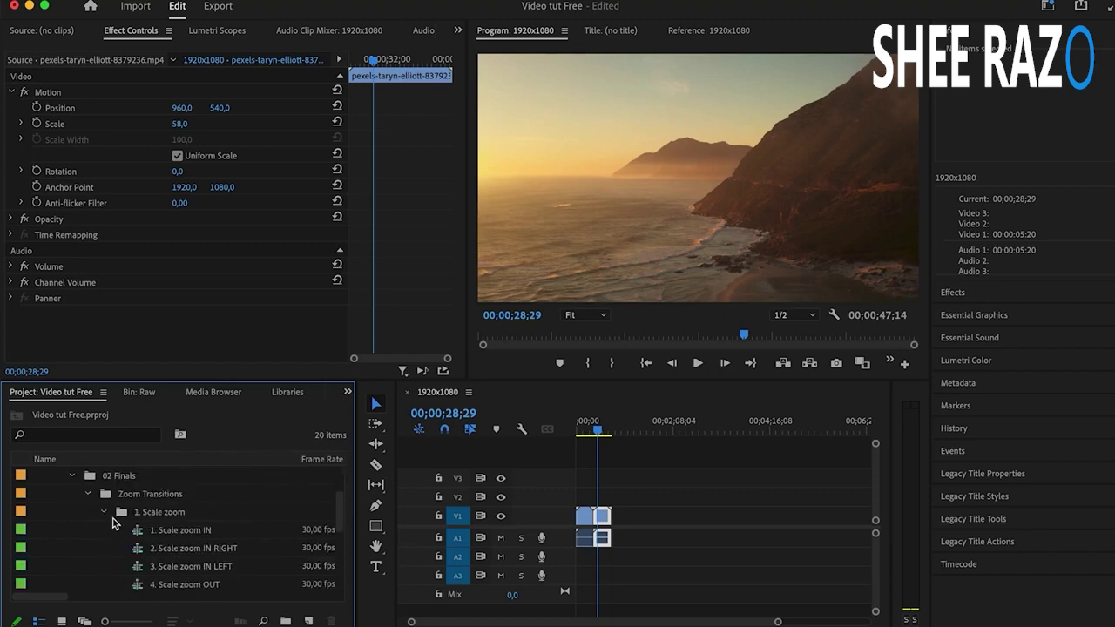
pyautogui.click(174, 533)
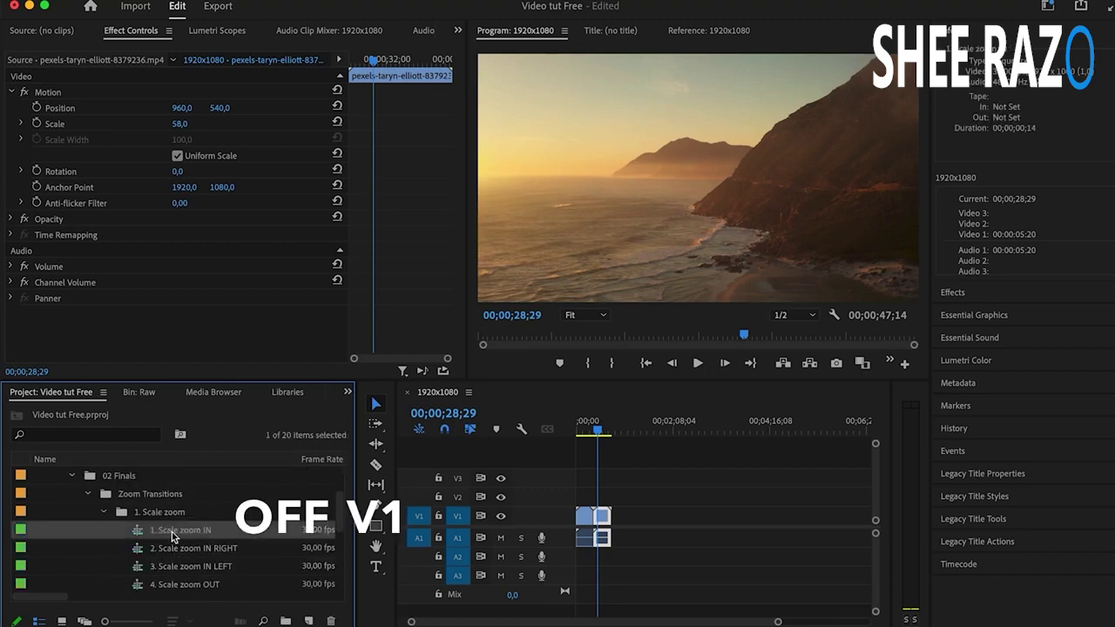
# Turn off V1 source patching and target the V1 track
pyautogui.moveTo(173, 536); pyautogui.dragTo(439, 545)
pyautogui.click(419, 516)
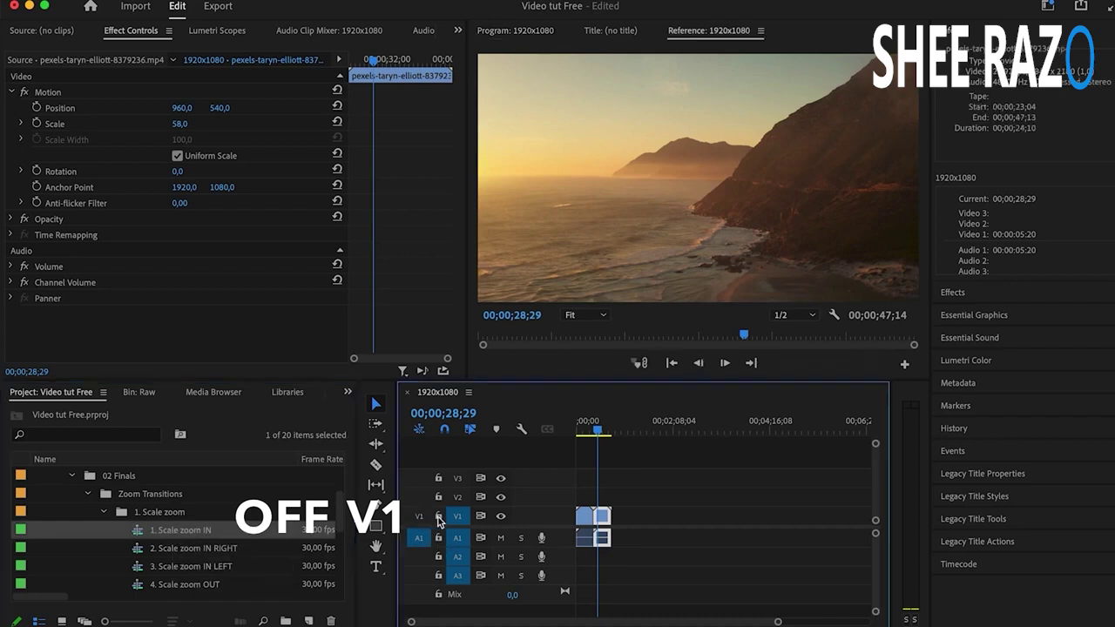
pyautogui.click(458, 517)
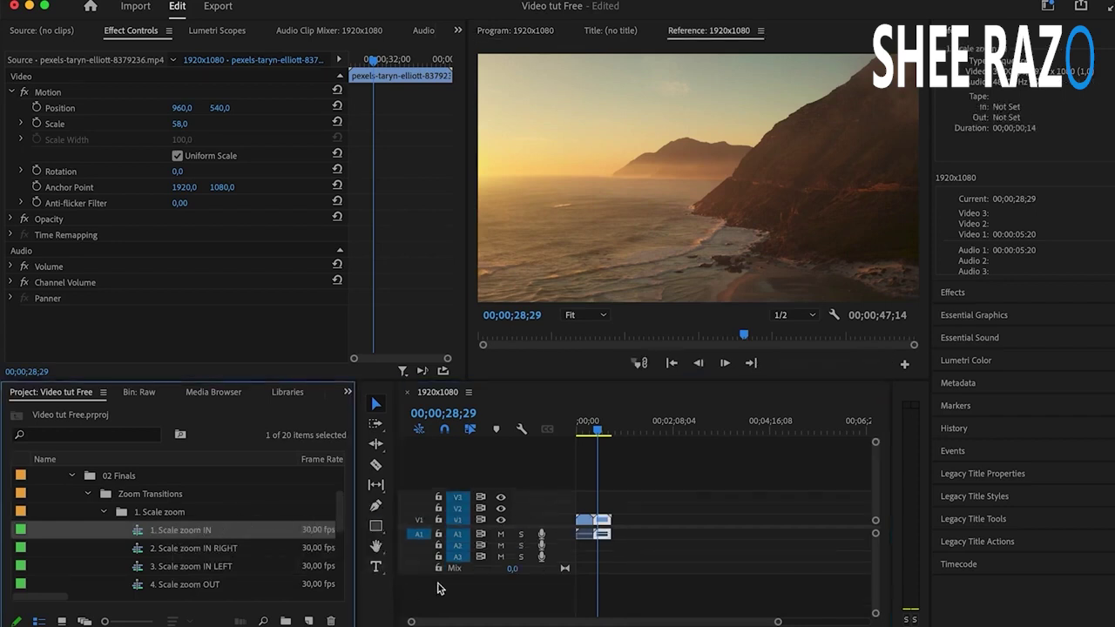
# Insert sequences as individual clips rather than nests, and turn off linked selection
pyautogui.click(420, 430)
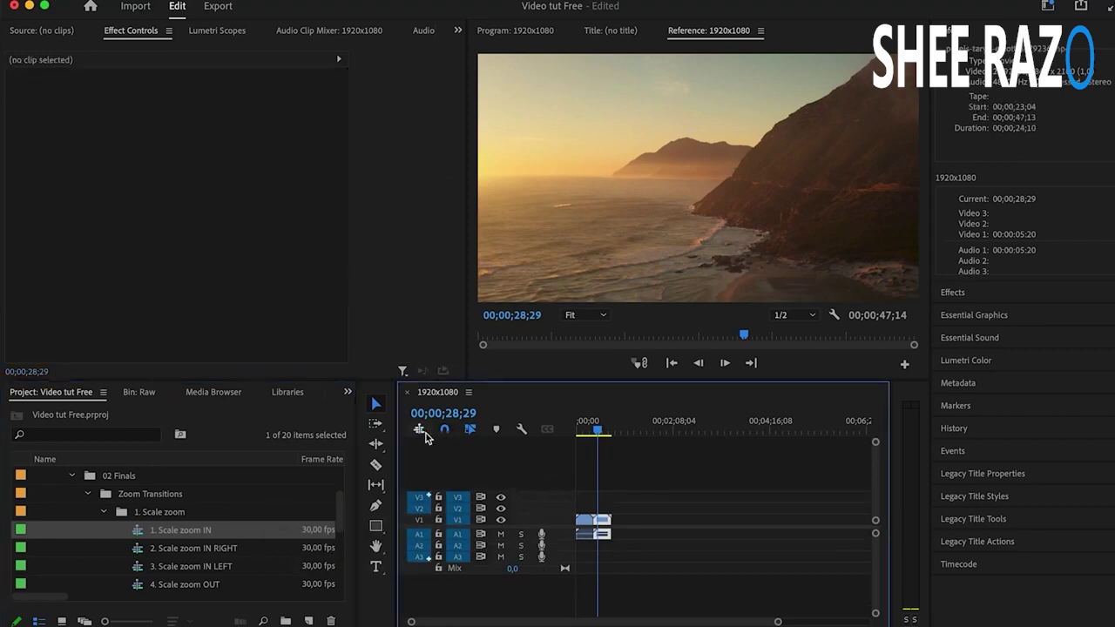
pyautogui.click(444, 429)
pyautogui.click(470, 429)
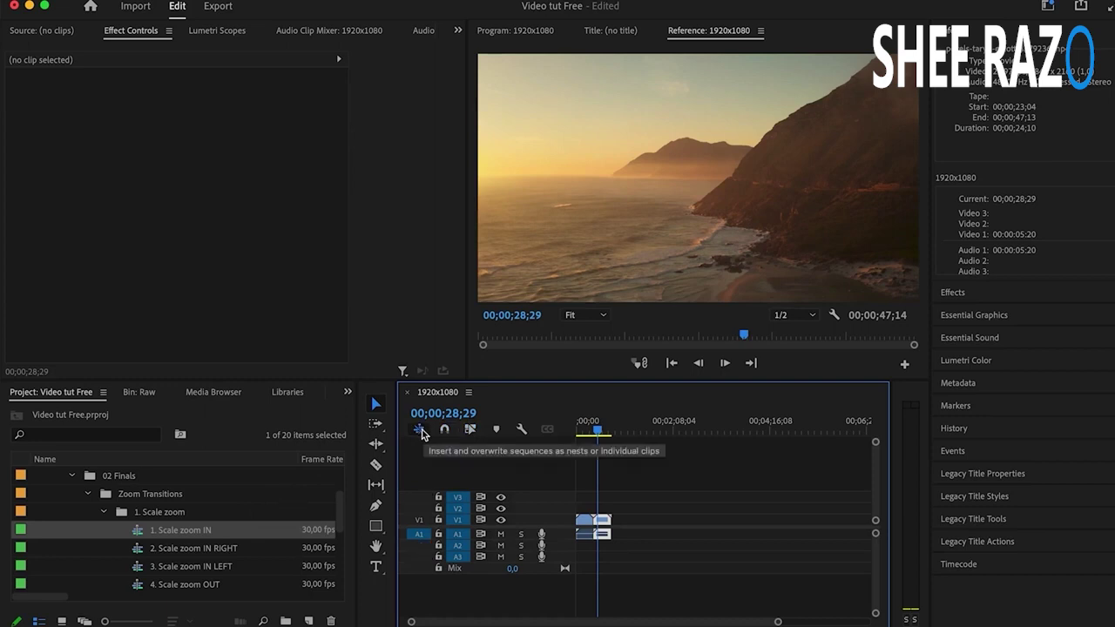
pyautogui.click(445, 430)
# Place the Scale zoom IN clips on upper tracks over the cut, shift them down one track, and play back
pyautogui.moveTo(180, 530); pyautogui.dragTo(692, 503)
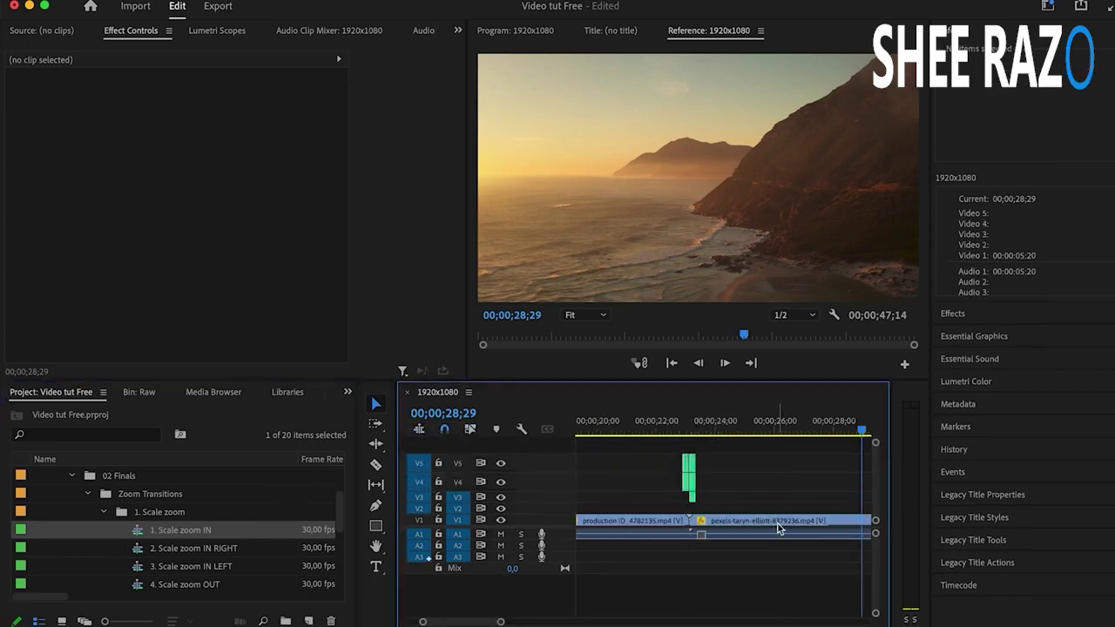
pyautogui.moveTo(723, 451); pyautogui.dragTo(647, 509)
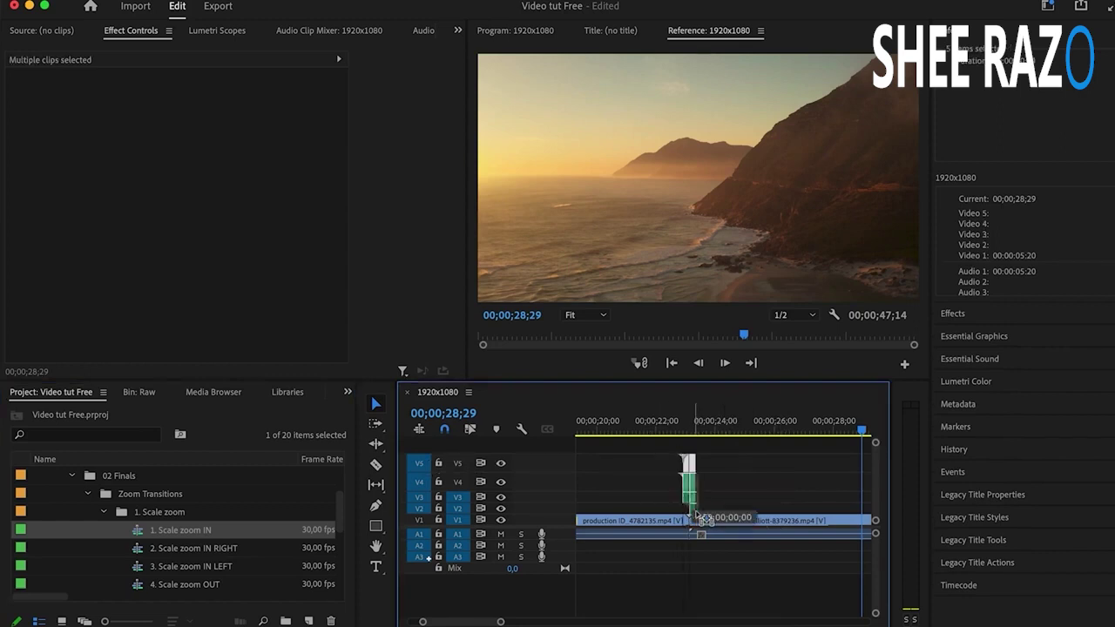
pyautogui.moveTo(691, 502); pyautogui.dragTo(690, 521)
pyautogui.click(678, 423)
pyautogui.press('space')
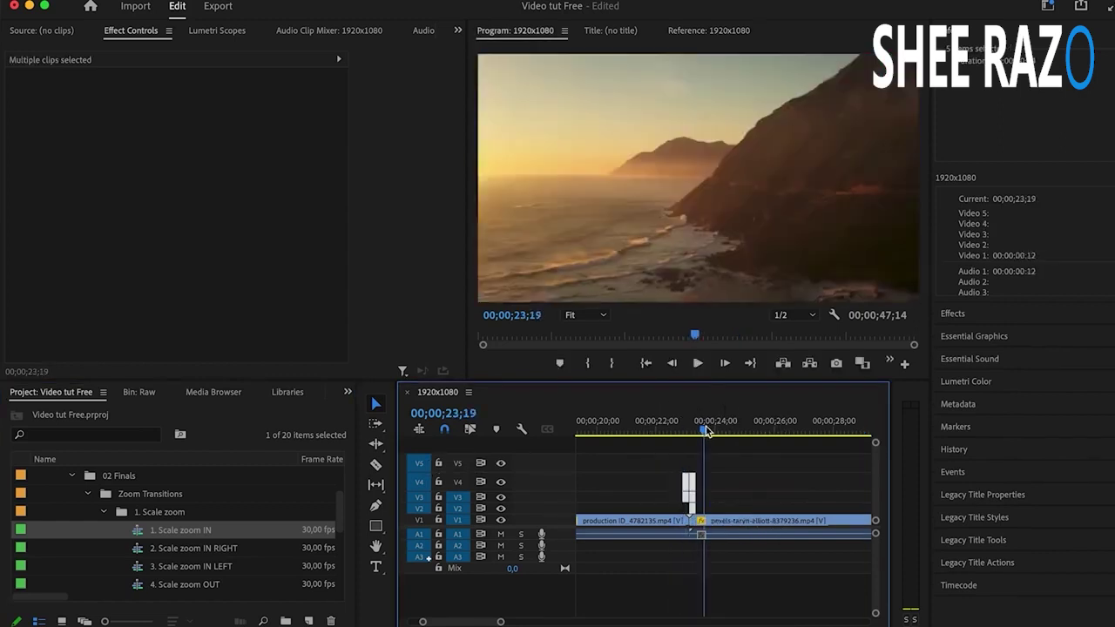